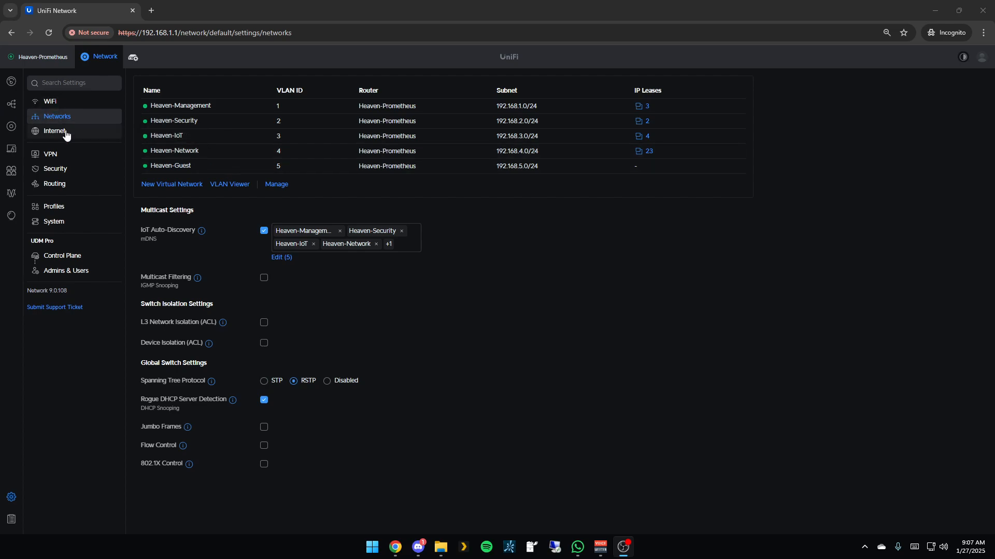
Open the LAN firewall rules in the Security settings and examine the Allow Established/Related Traffic rule
{"action": "left_click", "coordinate": [58, 104]}
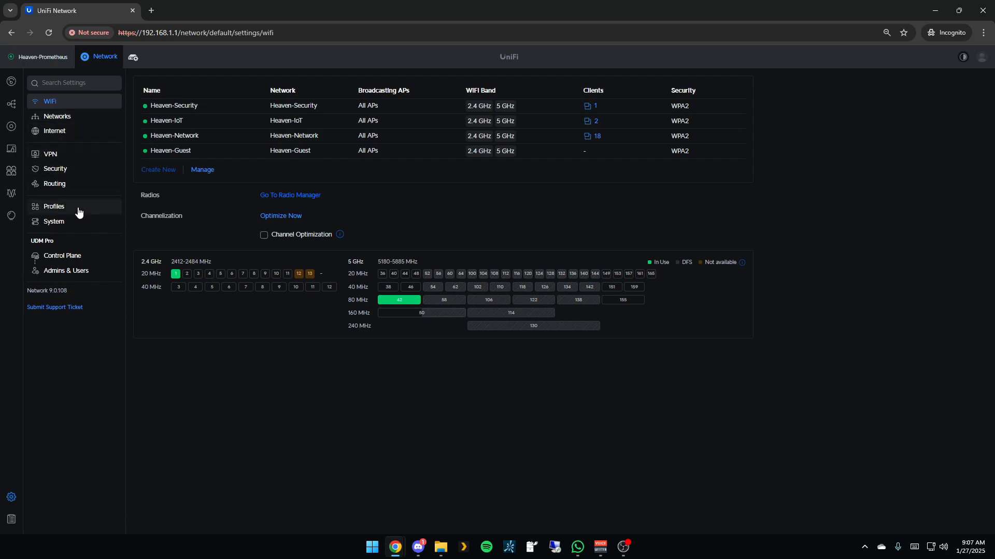
{"action": "left_click", "coordinate": [55, 171]}
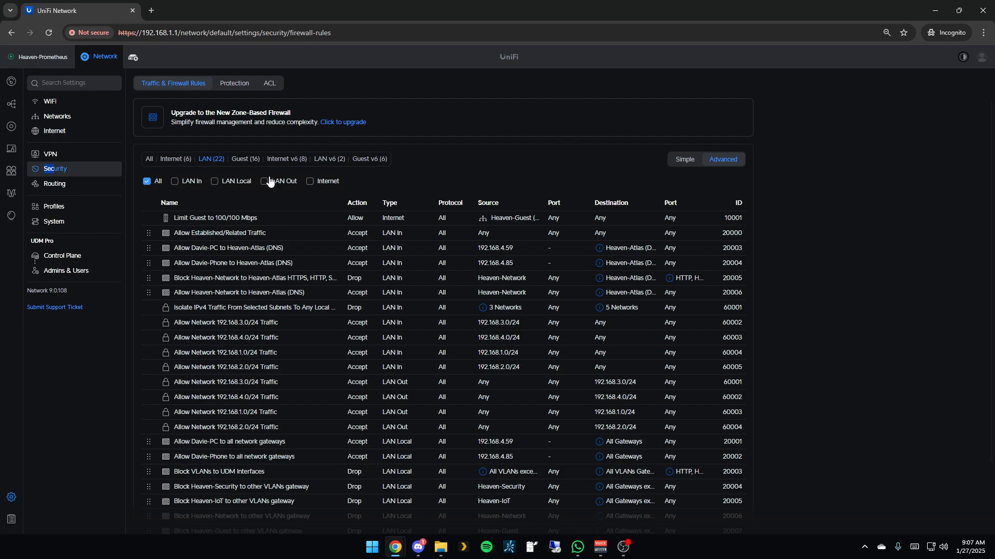
{"action": "left_click", "coordinate": [438, 150]}
{"action": "left_click", "coordinate": [182, 237]}
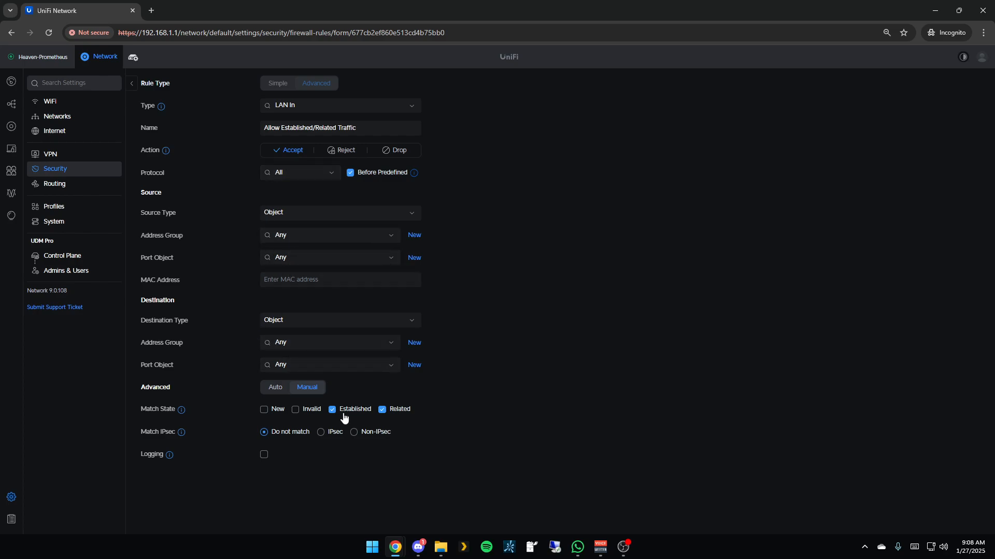
{"action": "left_click", "coordinate": [130, 85]}
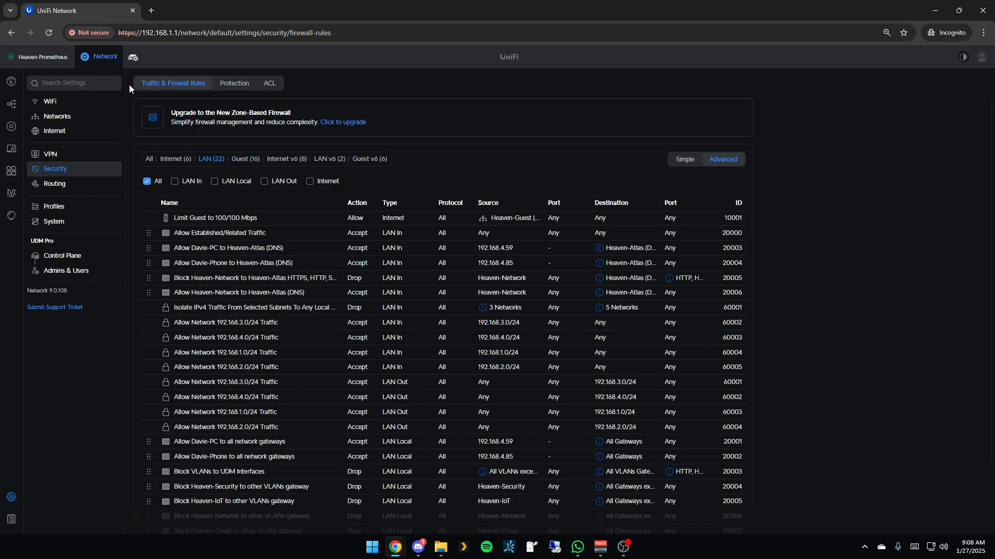
Show the simple traffic rules and examine the settings of the Limit Guest to 100/100 Mbps rule
{"action": "left_click", "coordinate": [685, 159]}
{"action": "left_click", "coordinate": [221, 202]}
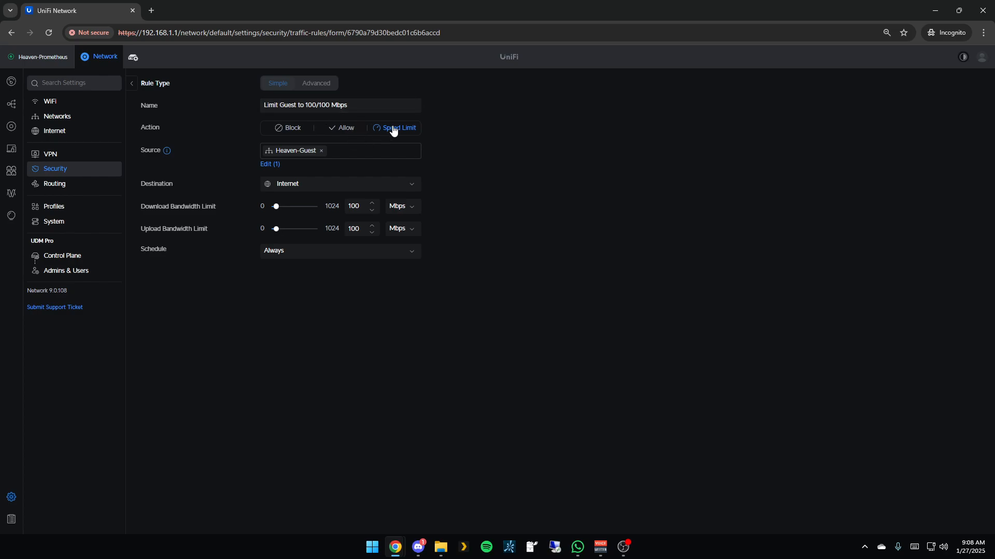
{"action": "left_click", "coordinate": [131, 83]}
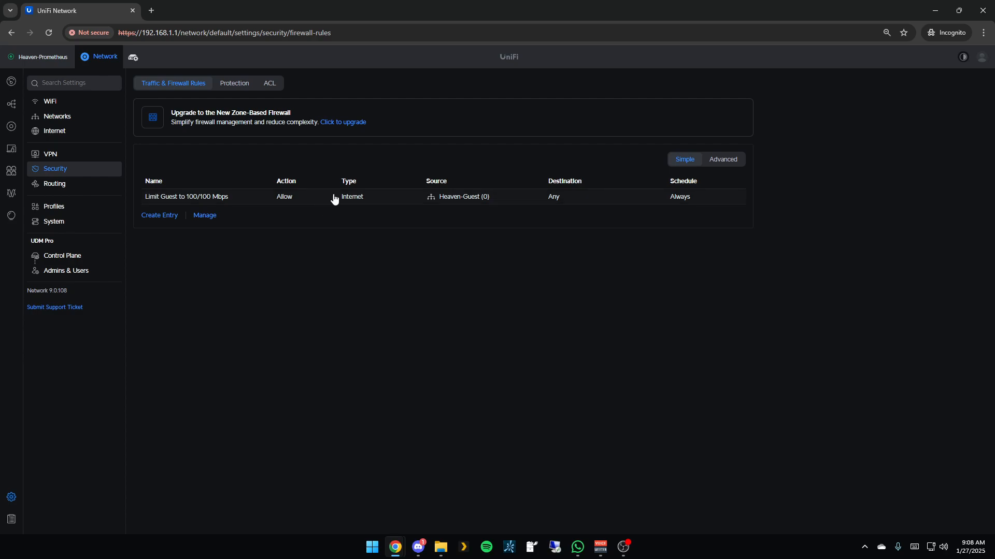
Look at the Protection settings and return to the advanced view of the traffic and firewall rules
{"action": "left_click", "coordinate": [246, 88]}
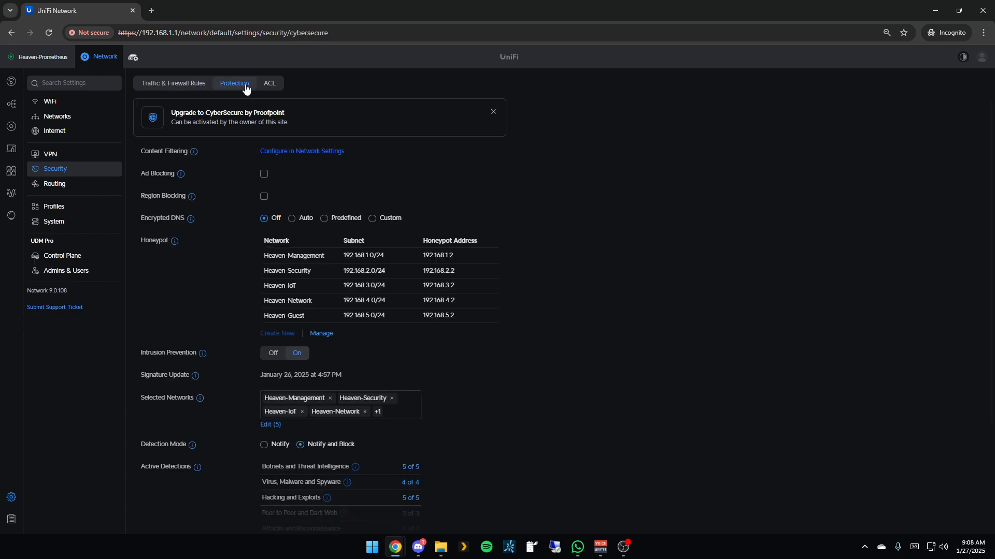
{"action": "left_click", "coordinate": [193, 86]}
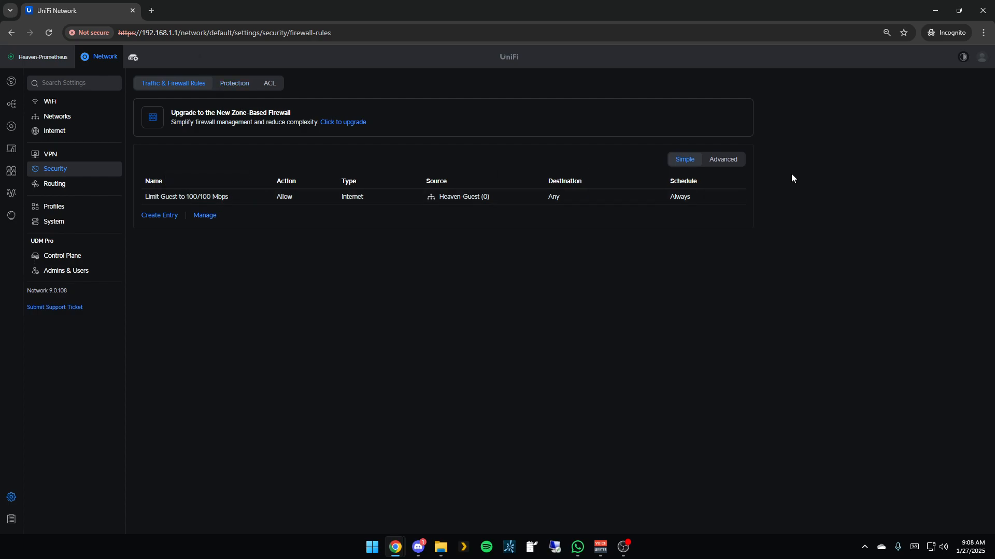
{"action": "left_click", "coordinate": [724, 160]}
{"action": "left_click", "coordinate": [232, 84]}
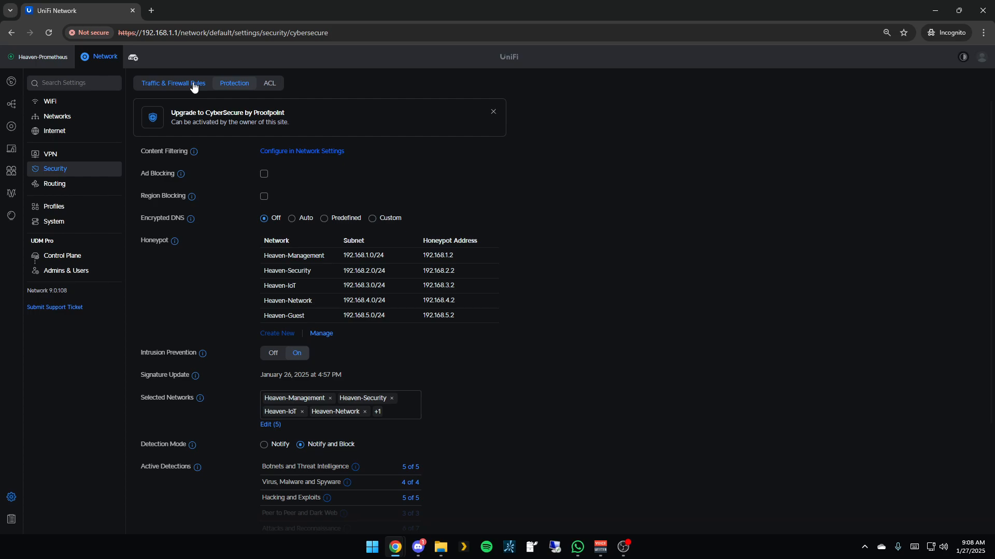
{"action": "left_click", "coordinate": [193, 85]}
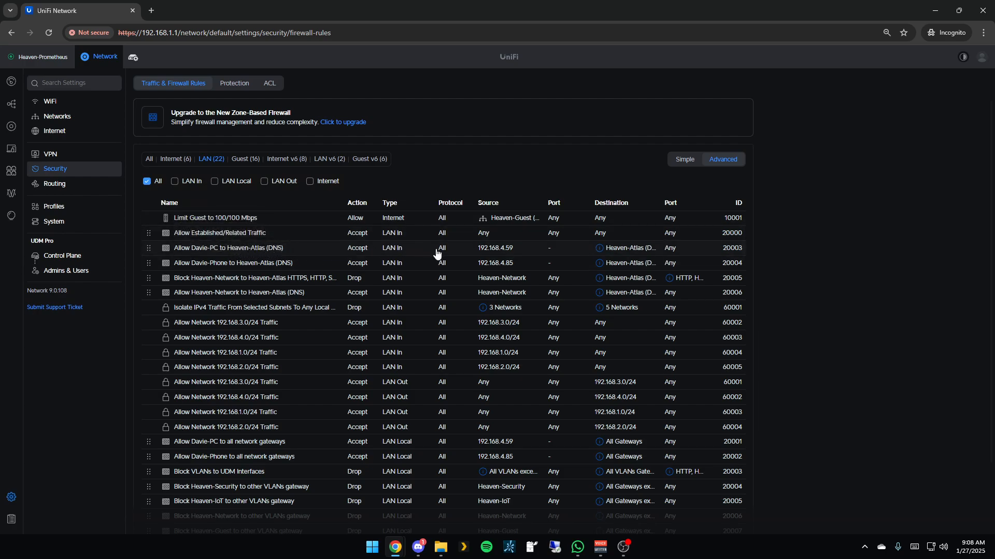
Examine the LAN In rules that allow the PC and Heaven-Network to Heaven-Atlas (DNS) and block Heaven-Network from its HTTP, HTTPS and SSH ports
{"action": "left_click", "coordinate": [550, 250]}
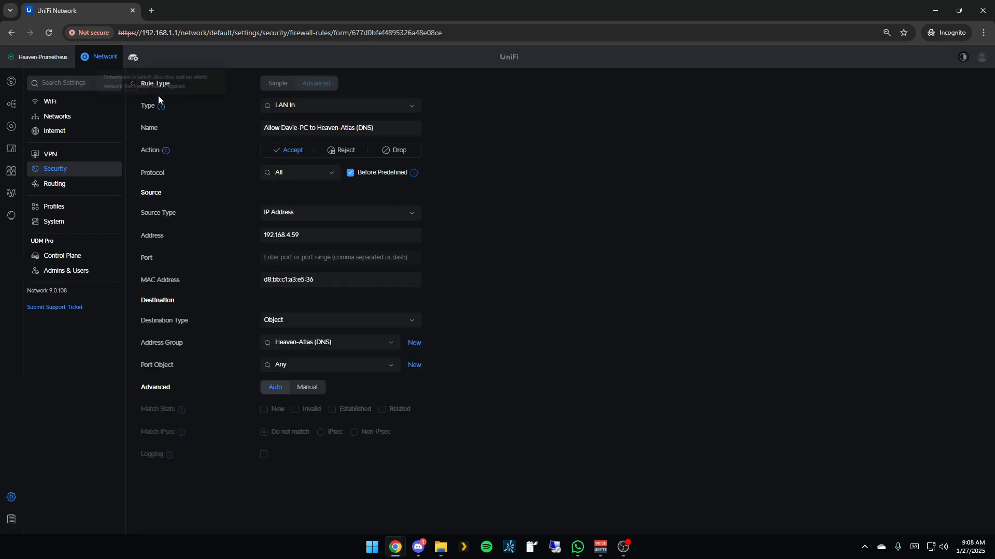
{"action": "left_click", "coordinate": [132, 84]}
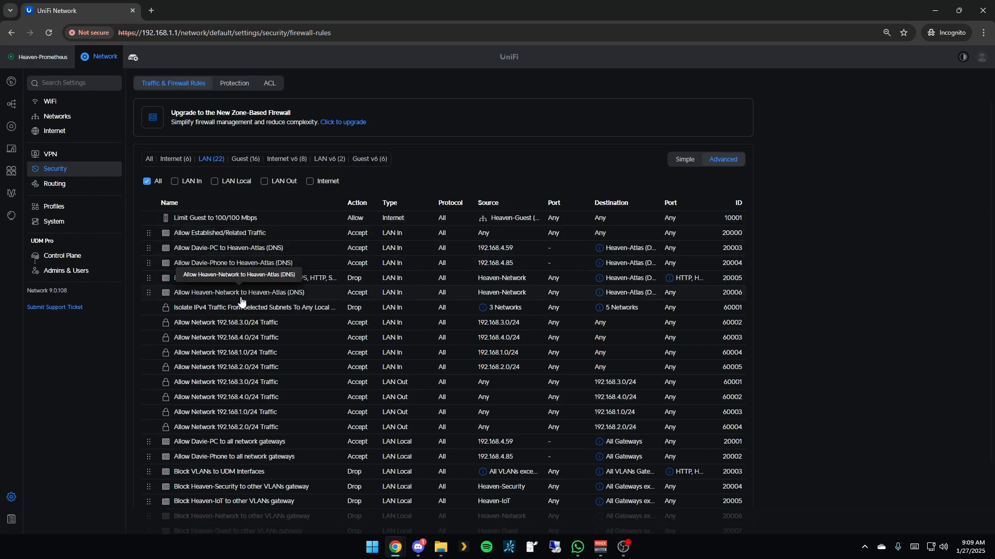
{"action": "left_click", "coordinate": [208, 294]}
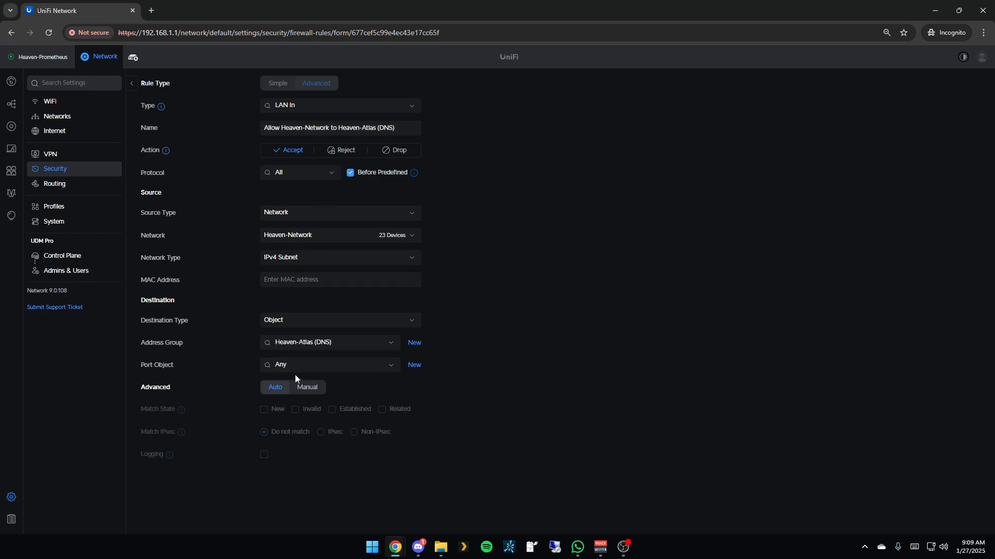
{"action": "left_click", "coordinate": [132, 84]}
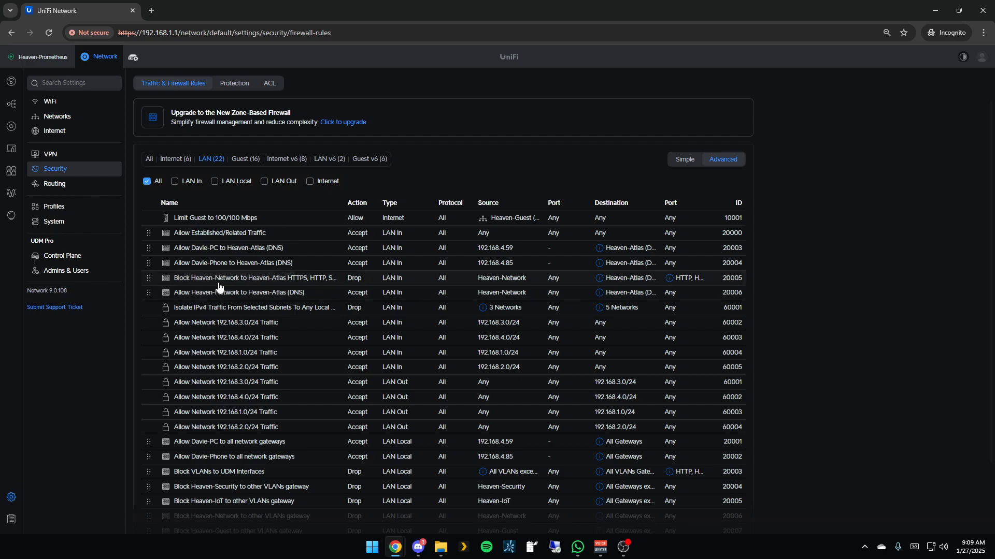
{"action": "left_click", "coordinate": [221, 279]}
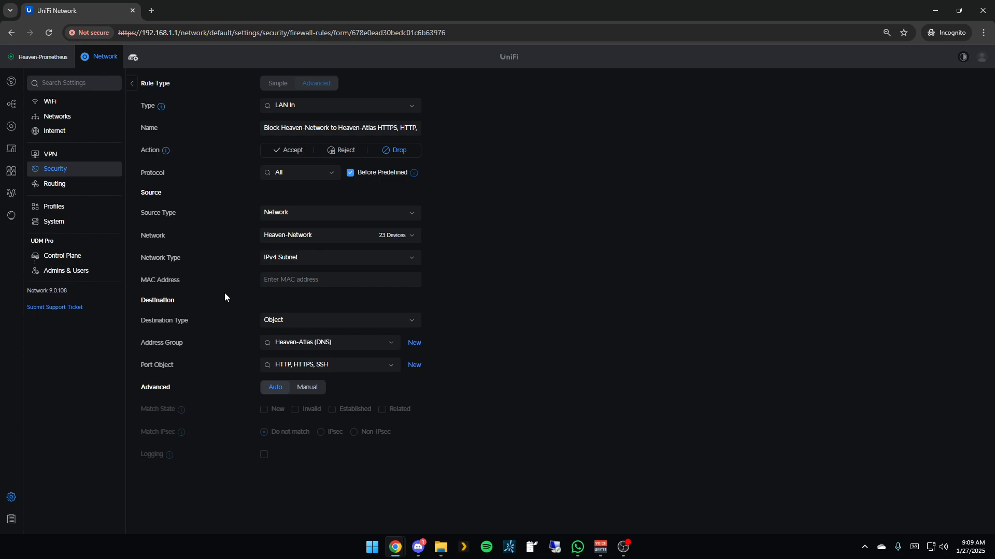
{"action": "left_click", "coordinate": [131, 82]}
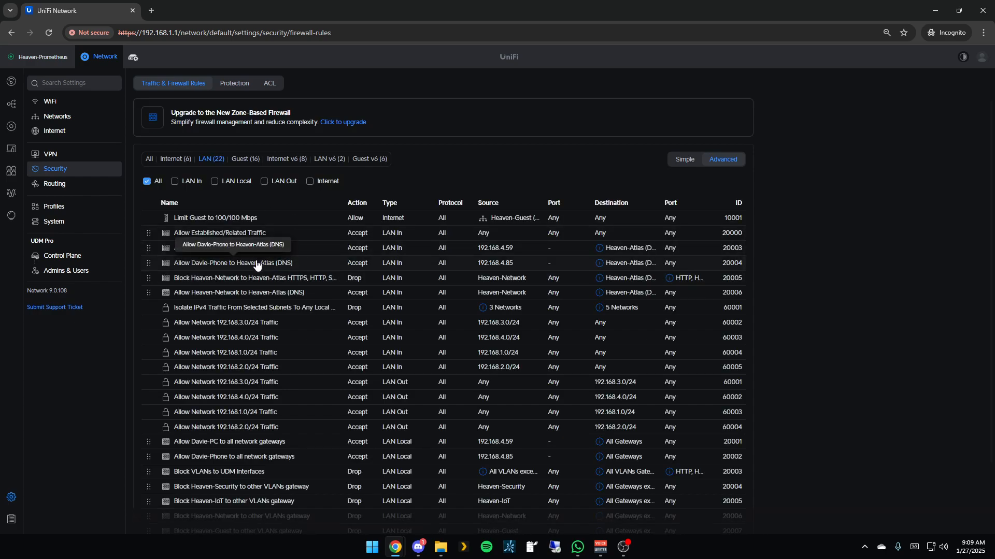
Examine the source and destination of the rules allowing the phone and the PC to reach Heaven-Atlas (DNS)
{"action": "left_click", "coordinate": [197, 265]}
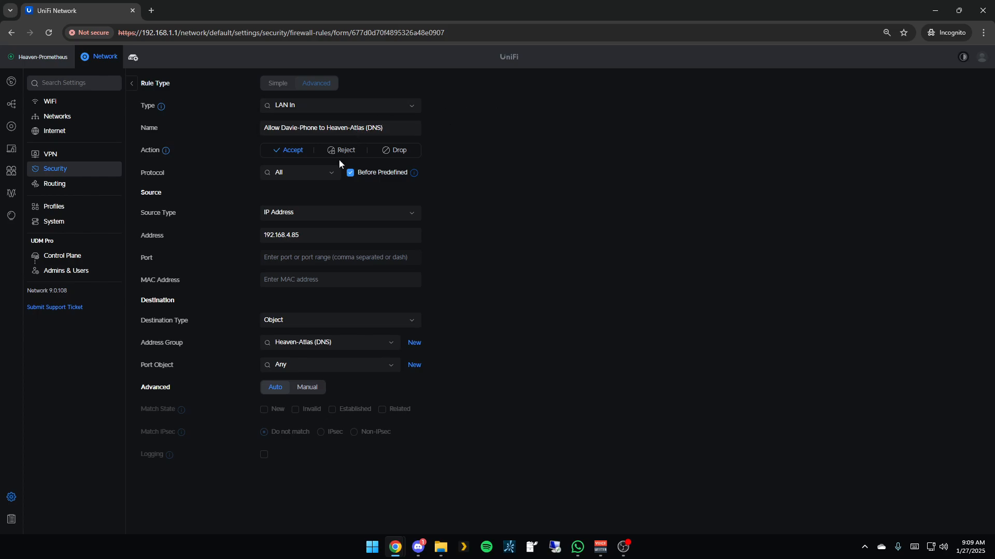
{"action": "left_click", "coordinate": [131, 84]}
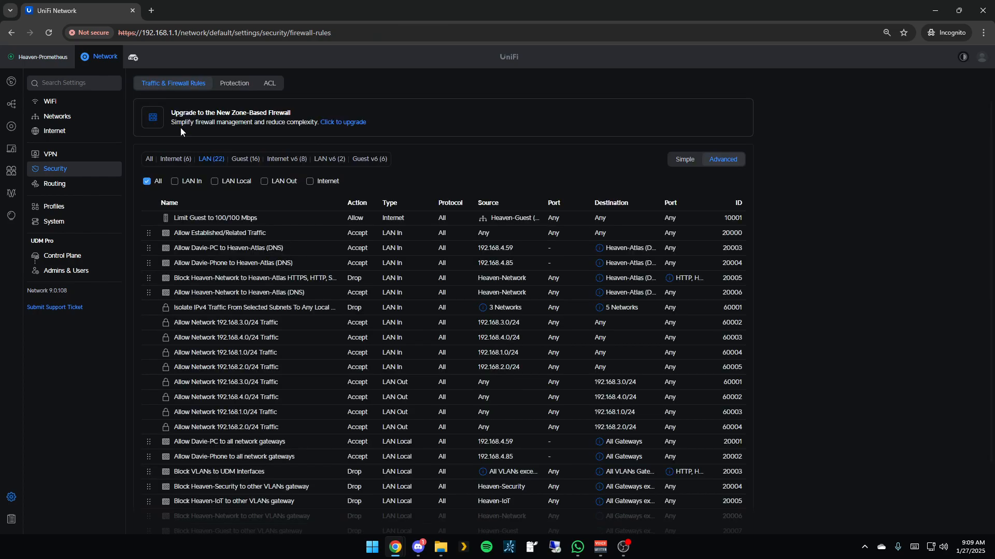
{"action": "left_click", "coordinate": [215, 248]}
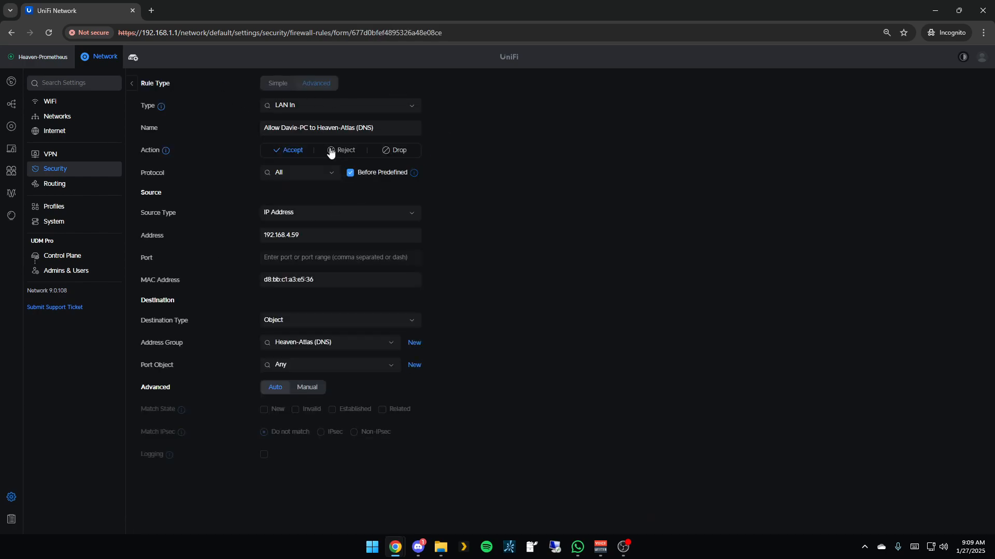
{"action": "left_click", "coordinate": [131, 83]}
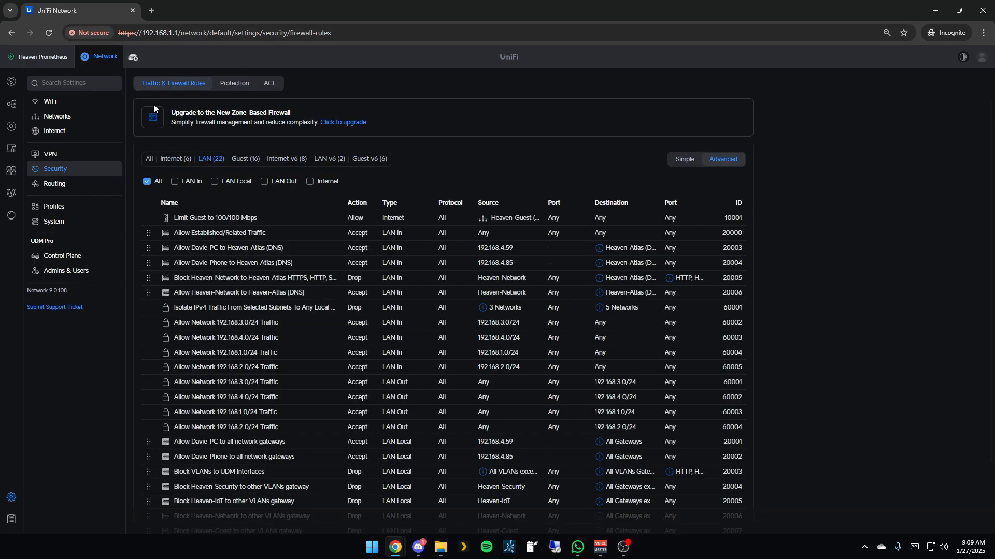
Examine the Block Heaven-Guest to other VLANs gateway rule and the contents of its destination address group
{"action": "scroll", "coordinate": [458, 102], "scroll_direction": "down", "scroll_amount": 3}
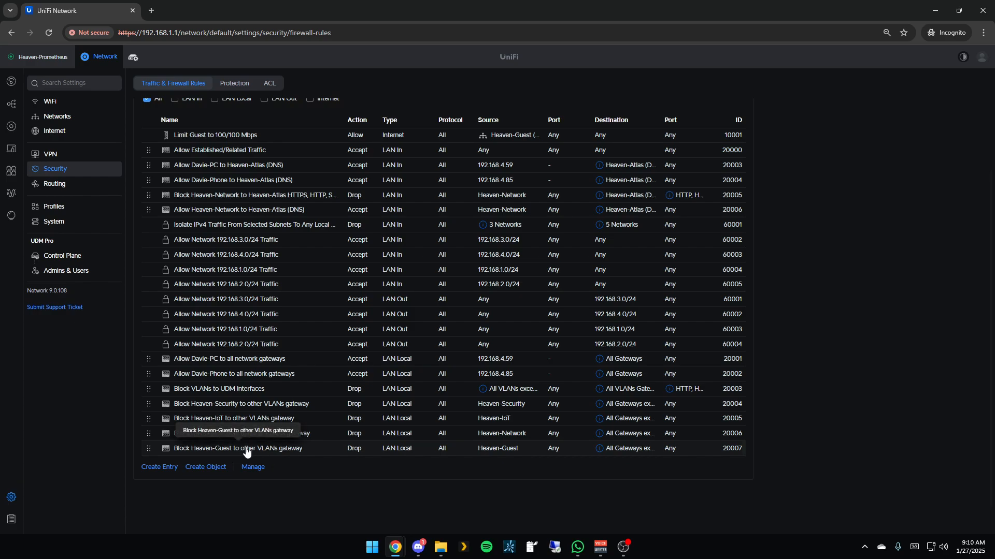
{"action": "left_click", "coordinate": [276, 449]}
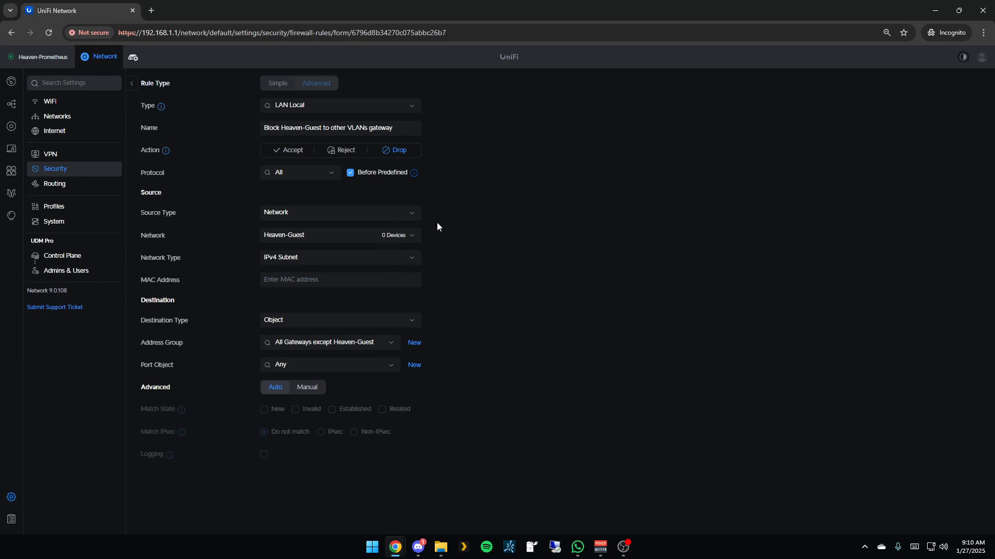
{"action": "left_click", "coordinate": [131, 83]}
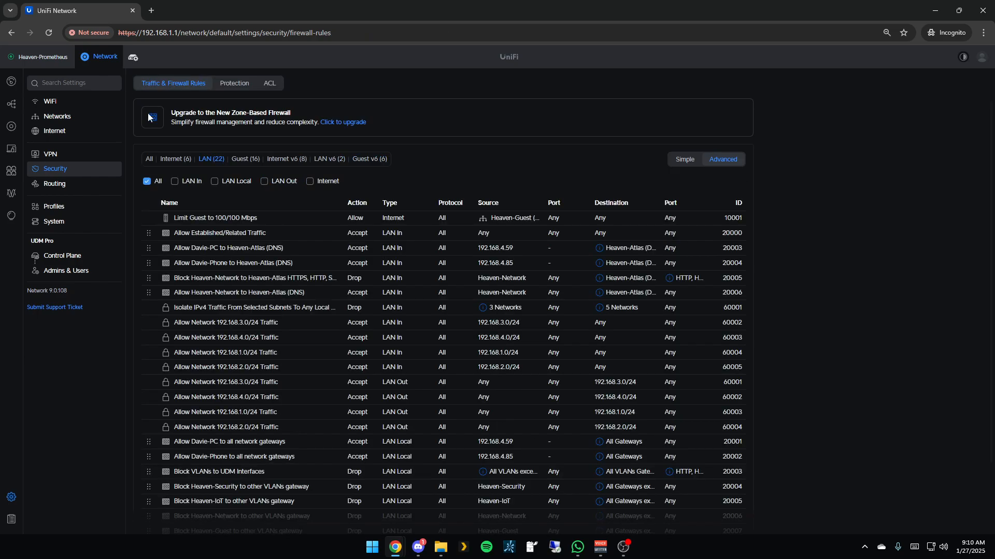
{"action": "scroll", "coordinate": [243, 303], "scroll_direction": "down", "scroll_amount": 3}
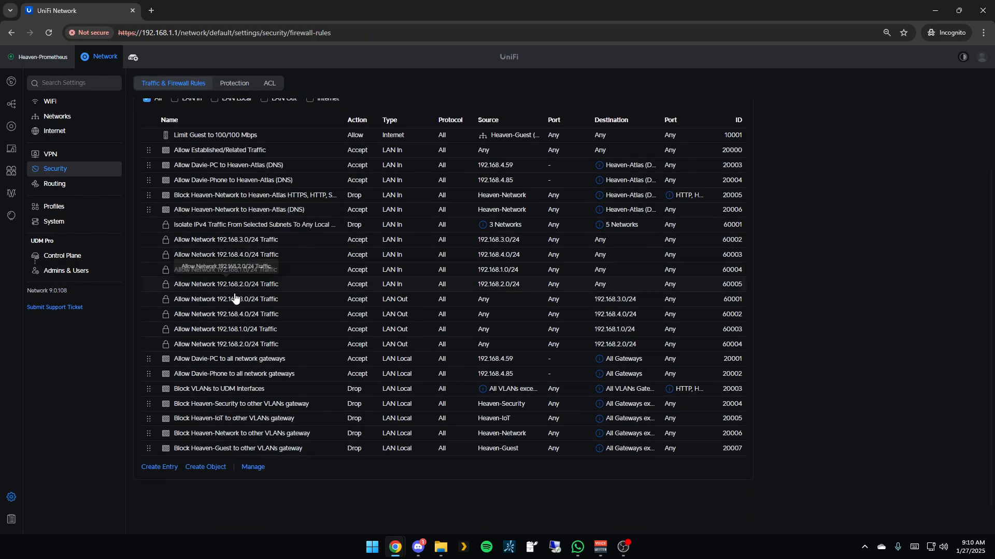
{"action": "left_click", "coordinate": [232, 449]}
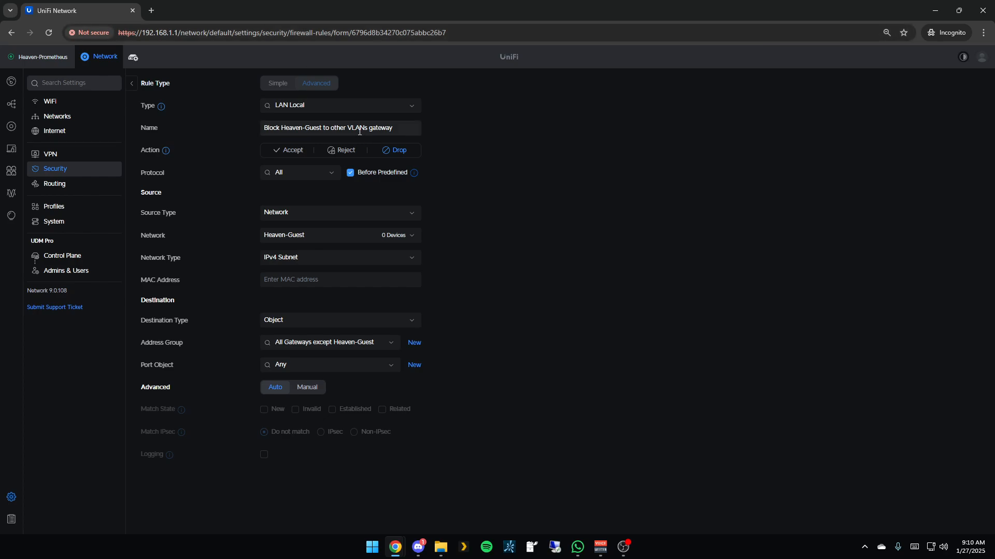
{"action": "left_click", "coordinate": [131, 83]}
{"action": "left_click", "coordinate": [238, 451]}
{"action": "left_click", "coordinate": [133, 85]}
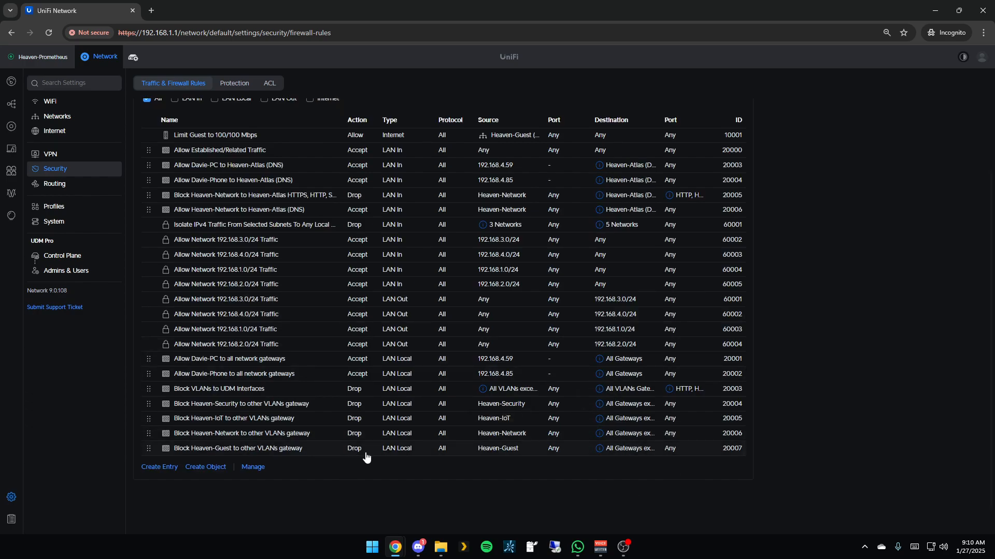
{"action": "mouse_move", "coordinate": [599, 449]}
Examine the Block VLANs to UDM Interfaces rule and the contents of its source and destination address groups
{"action": "left_click", "coordinate": [201, 390]}
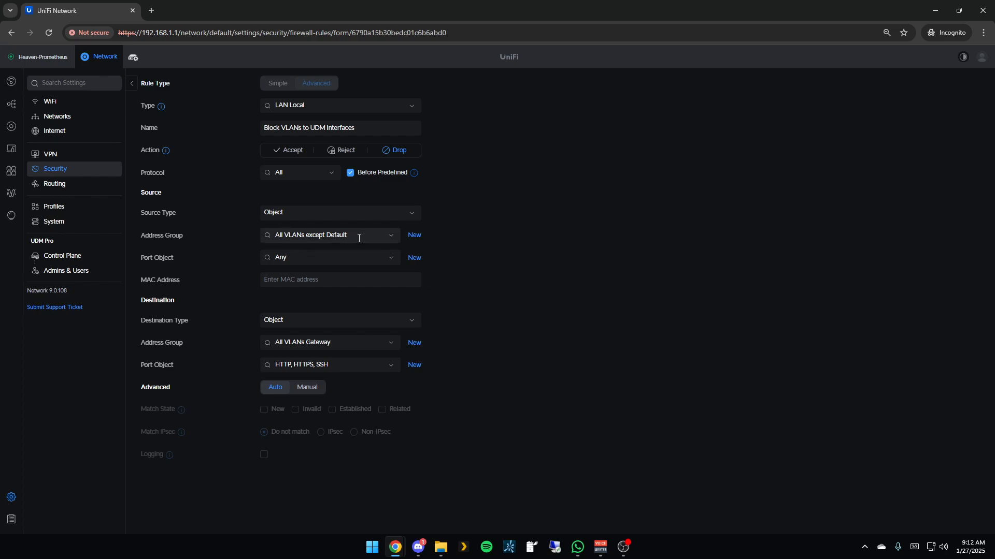
{"action": "left_click", "coordinate": [132, 84]}
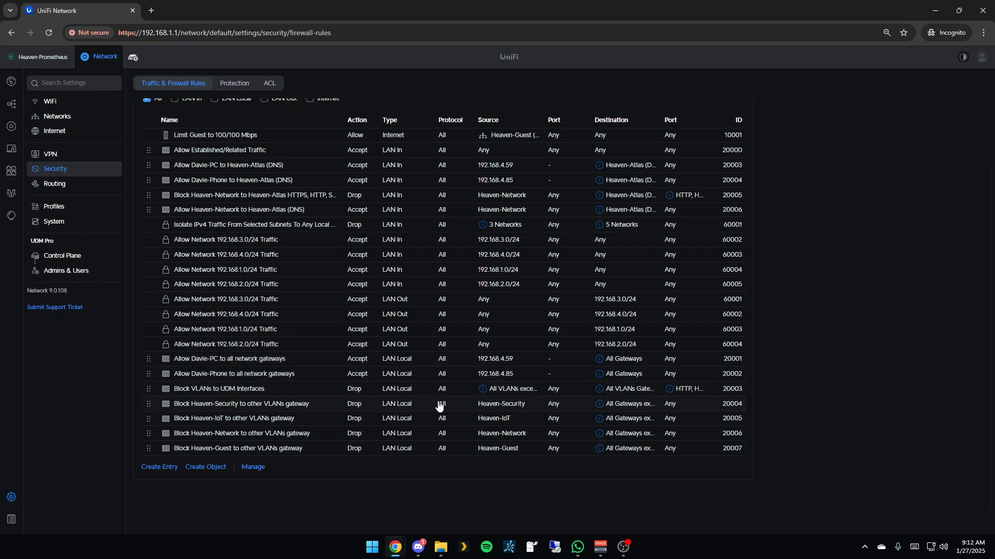
{"action": "mouse_move", "coordinate": [487, 391]}
{"action": "mouse_move", "coordinate": [600, 388]}
Recheck the Block Heaven-Guest to other VLANs gateway rule and view the All Gateways group used by the PC's allow rule
{"action": "left_click", "coordinate": [249, 448]}
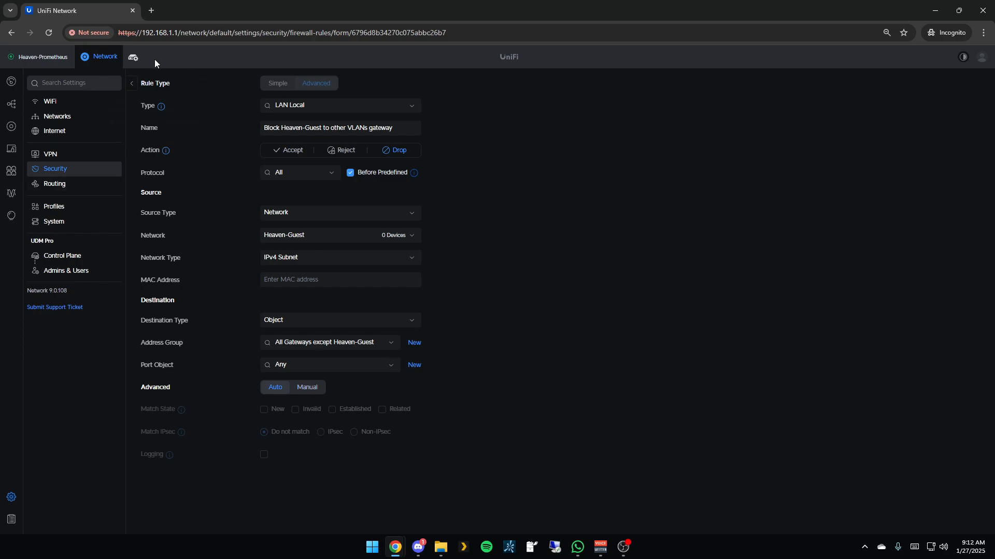
{"action": "left_click", "coordinate": [132, 87]}
{"action": "scroll", "coordinate": [409, 495], "scroll_direction": "down", "scroll_amount": 2}
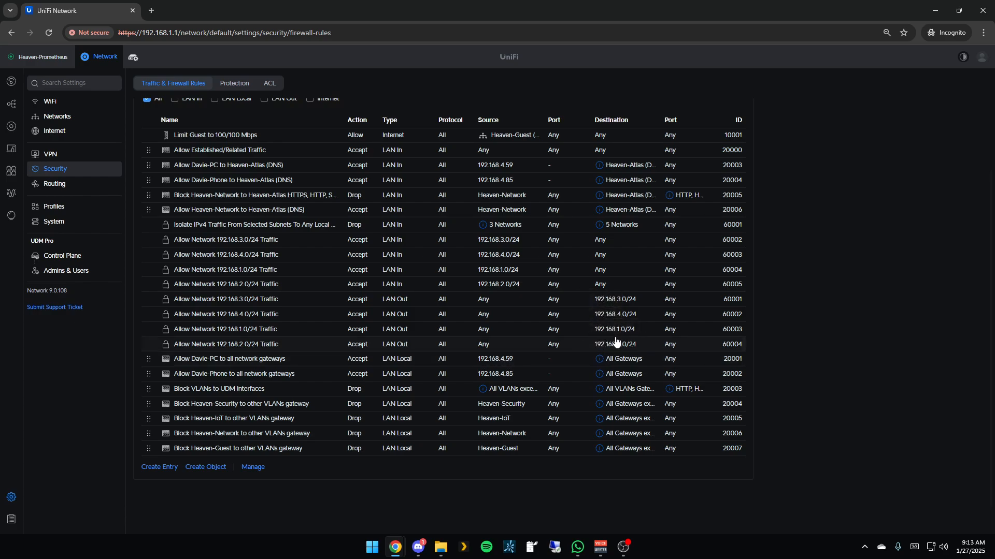
{"action": "mouse_move", "coordinate": [598, 359]}
Examine the Protection settings, including the Region Blocking and Honeypot descriptions, Intrusion Prevention, Active Detections and Detection Exclusions
{"action": "left_click", "coordinate": [234, 84]}
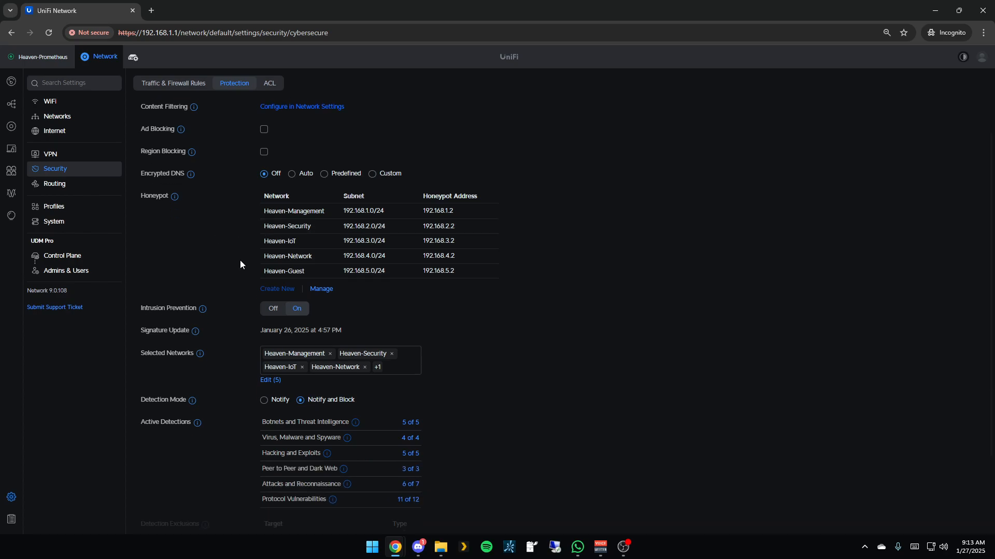
{"action": "scroll", "coordinate": [262, 233], "scroll_direction": "down", "scroll_amount": 1}
{"action": "scroll", "coordinate": [264, 284], "scroll_direction": "up", "scroll_amount": 1}
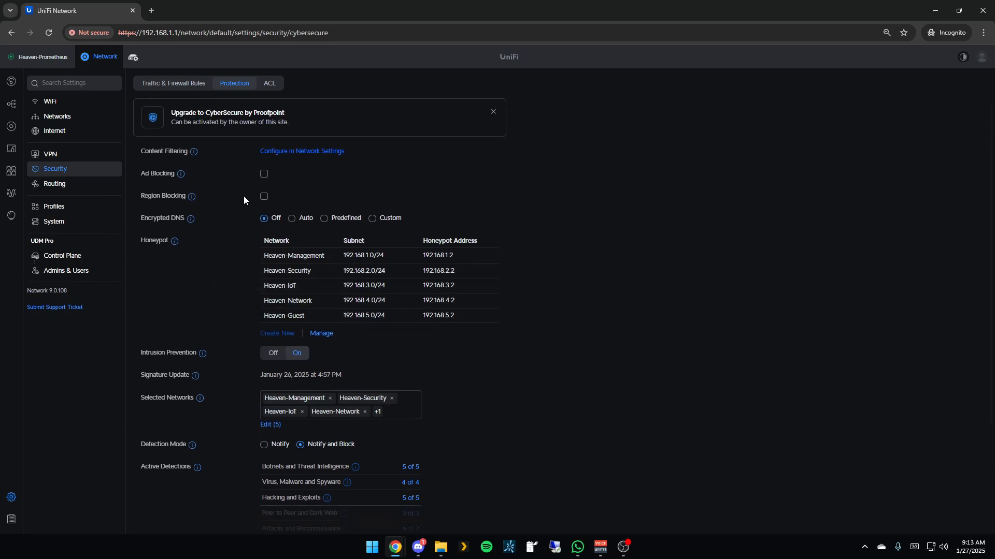
{"action": "mouse_move", "coordinate": [189, 198]}
{"action": "right_click", "coordinate": [615, 162]}
{"action": "left_click", "coordinate": [461, 185]}
{"action": "right_click", "coordinate": [173, 241]}
{"action": "left_click", "coordinate": [172, 234]}
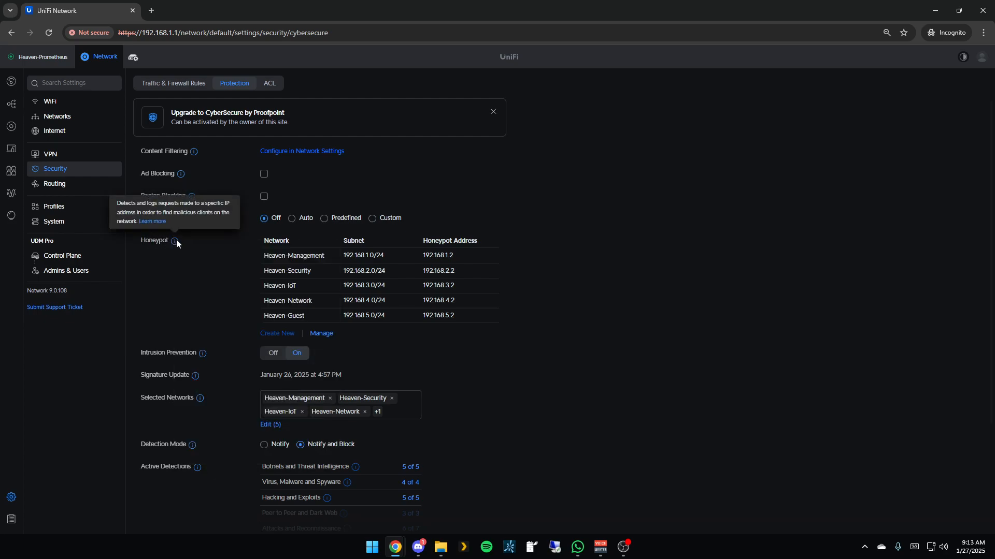
{"action": "scroll", "coordinate": [527, 322], "scroll_direction": "down", "scroll_amount": 2}
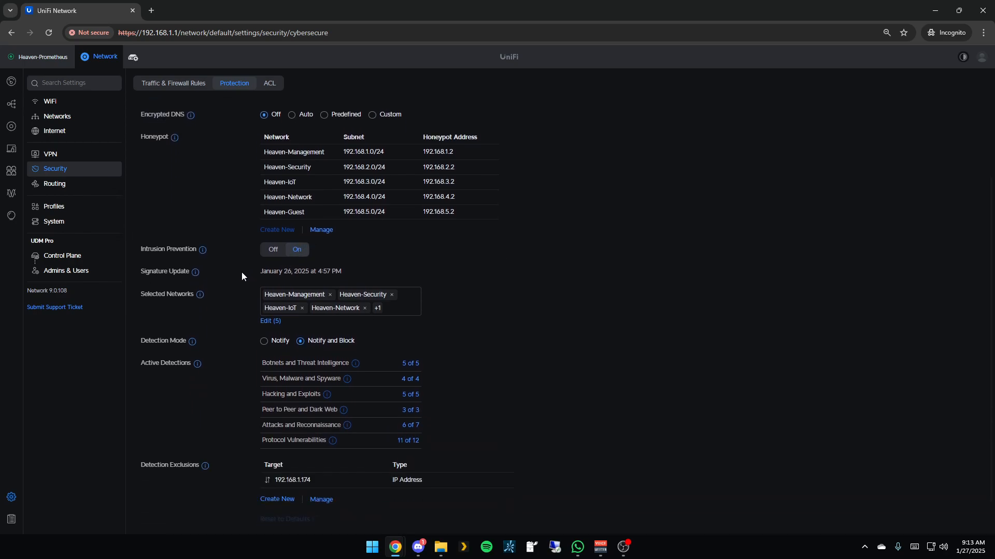
{"action": "scroll", "coordinate": [314, 320], "scroll_direction": "down", "scroll_amount": 1}
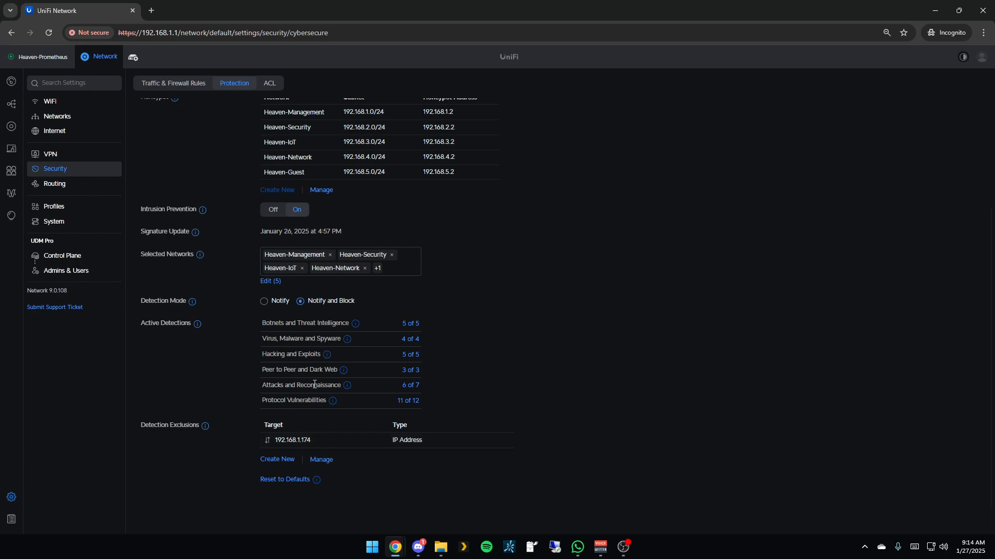
Look over the remaining Protection settings, the Policy-Based Routes page and the list of Network Objects in the profiles
{"action": "scroll", "coordinate": [314, 385], "scroll_direction": "up", "scroll_amount": 3}
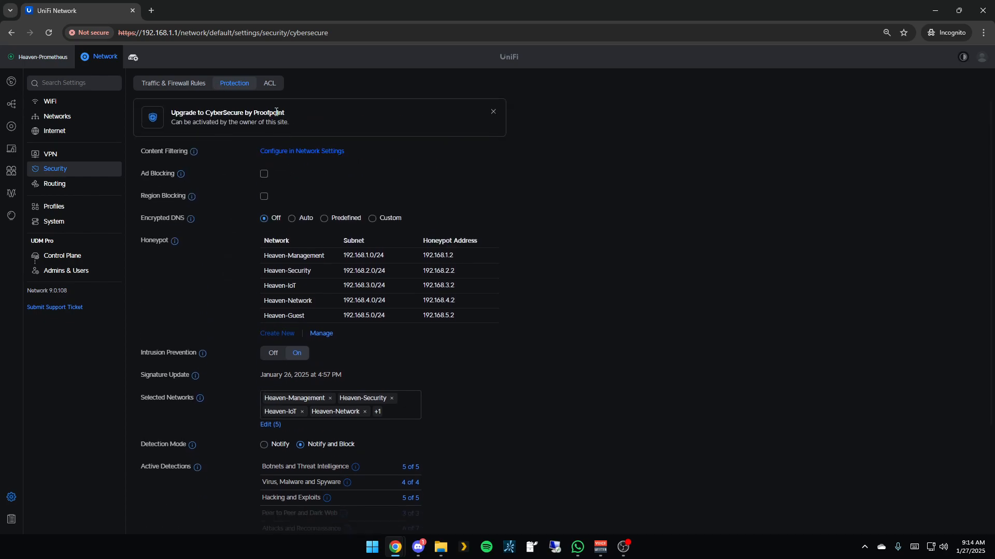
{"action": "scroll", "coordinate": [425, 316], "scroll_direction": "down", "scroll_amount": 2}
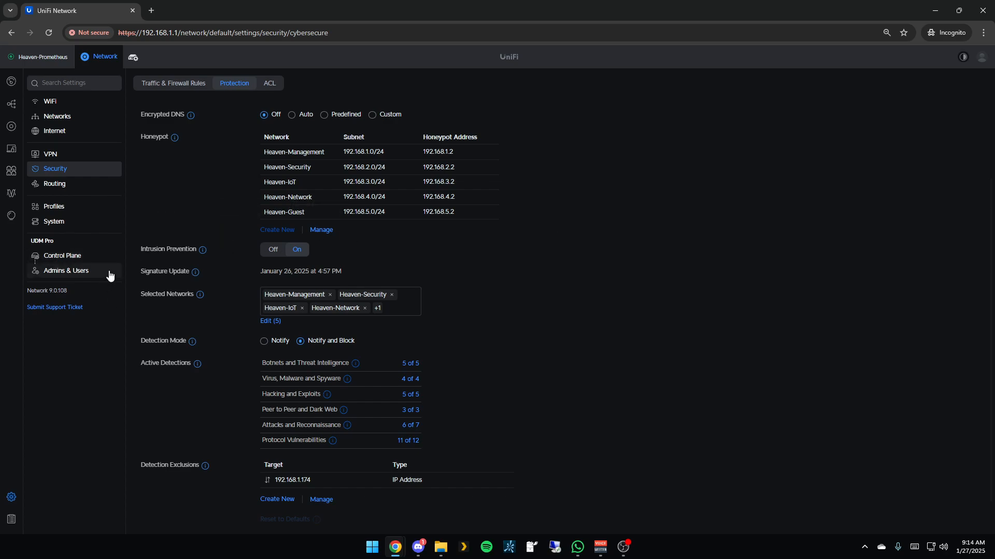
{"action": "left_click", "coordinate": [85, 192]}
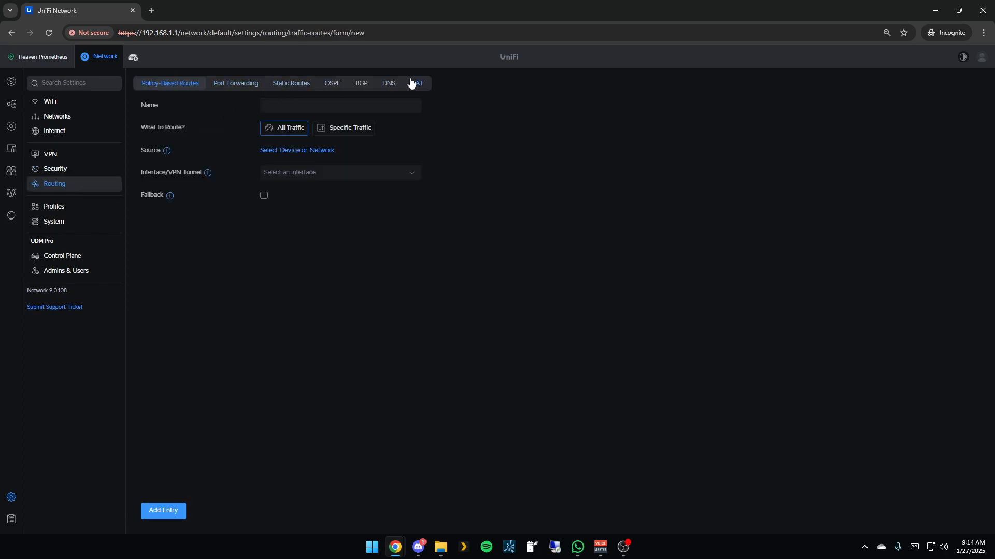
{"action": "left_click", "coordinate": [50, 207]}
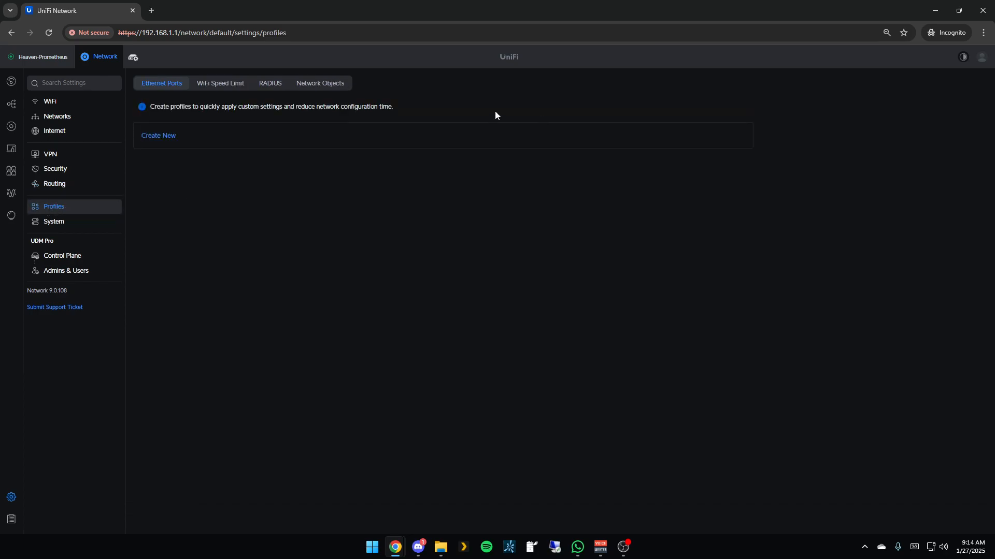
{"action": "left_click", "coordinate": [333, 85]}
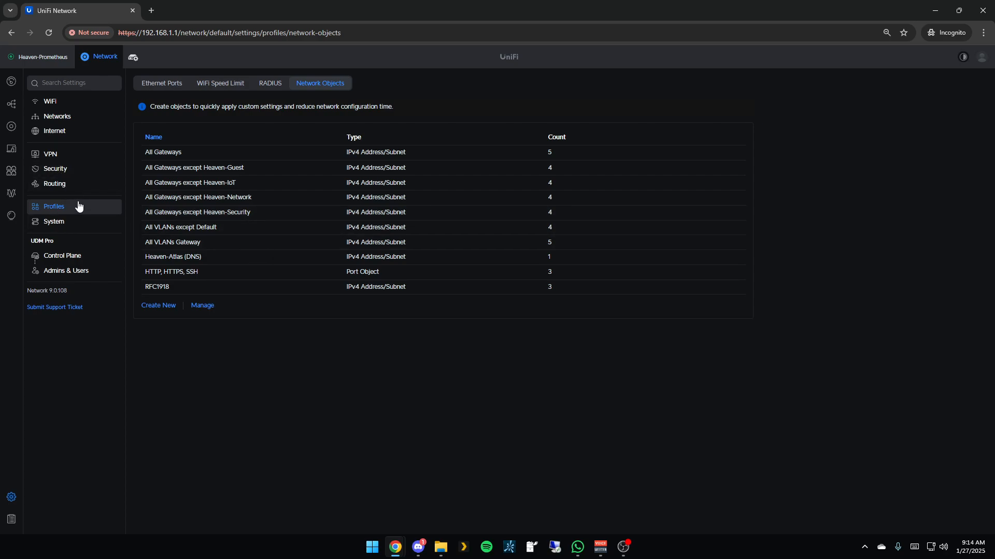
Return to the traffic and firewall rules and view the destination address group of the Block VLANs to UDM Interfaces rule
{"action": "left_click", "coordinate": [51, 170]}
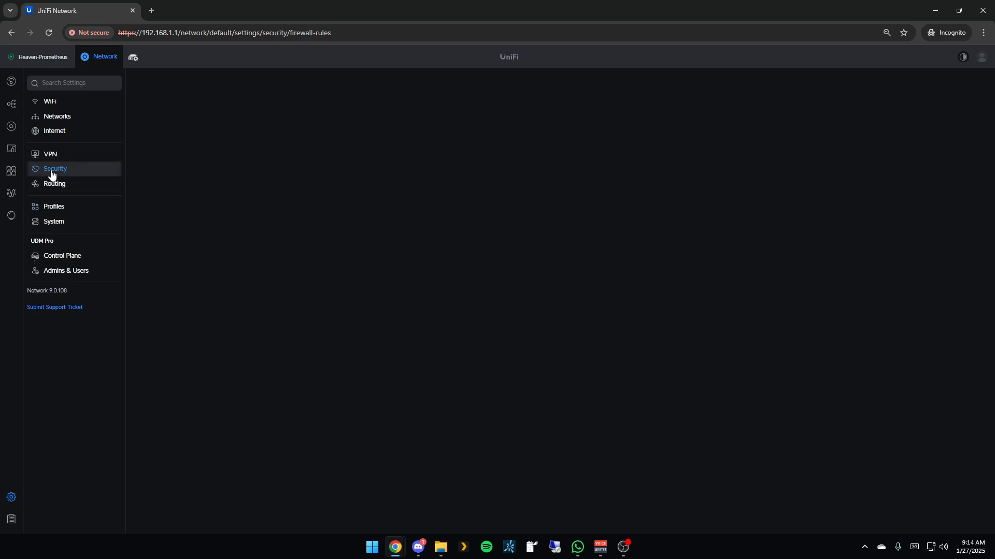
{"action": "scroll", "coordinate": [518, 388], "scroll_direction": "down", "scroll_amount": 2}
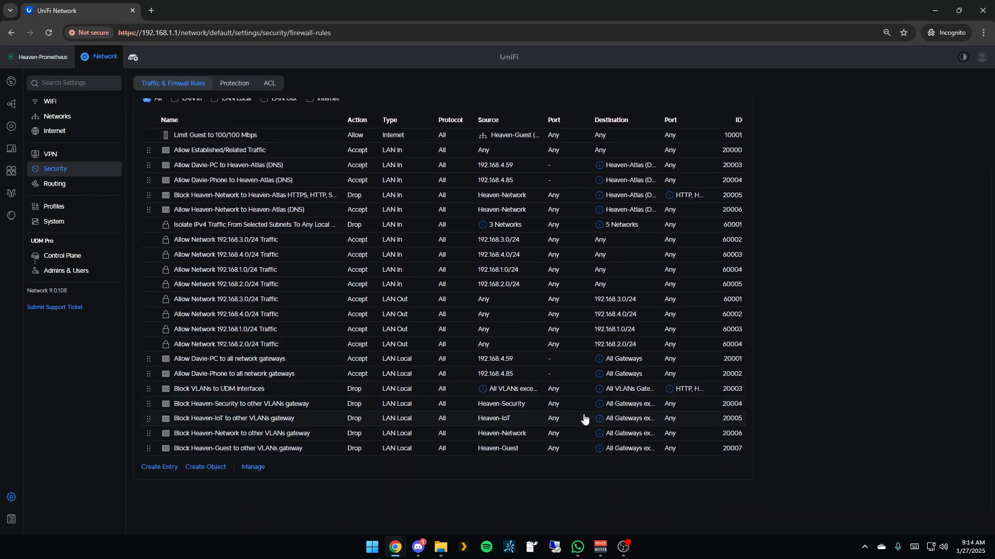
{"action": "mouse_move", "coordinate": [600, 418]}
{"action": "mouse_move", "coordinate": [601, 387]}
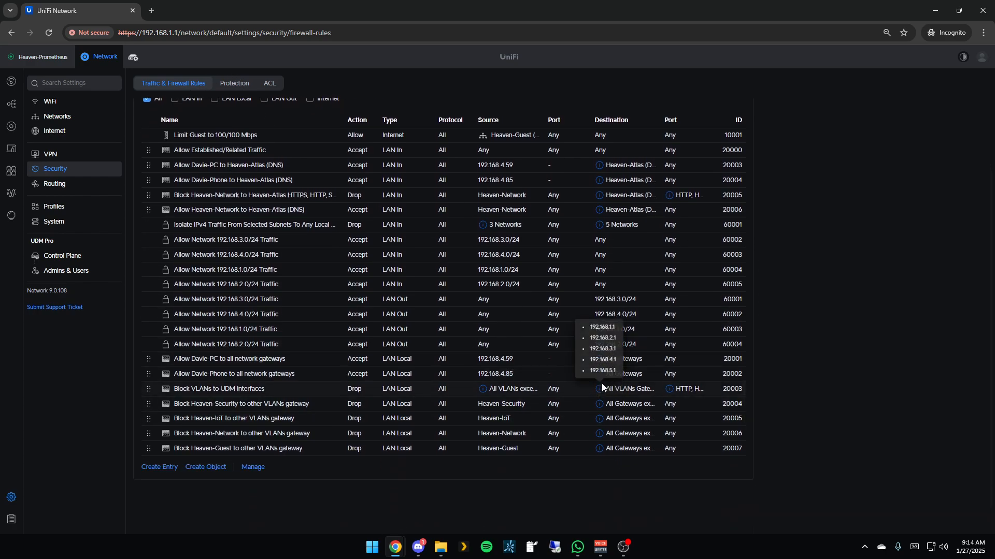
Inspect the ports contained in the HTTP, HTTPS, SSH network object, and return to the object list
{"action": "left_click", "coordinate": [54, 207]}
{"action": "left_click", "coordinate": [310, 85]}
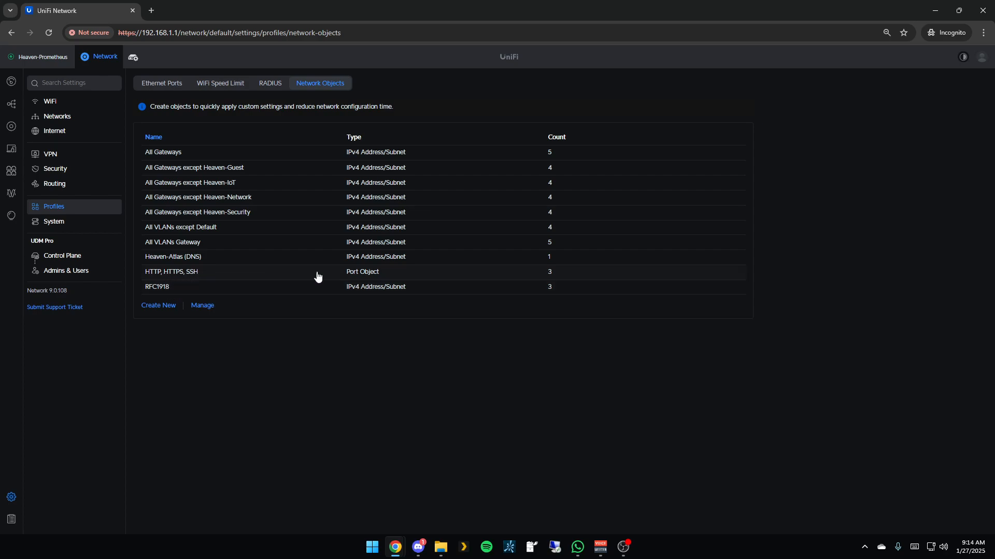
{"action": "left_click", "coordinate": [368, 273]}
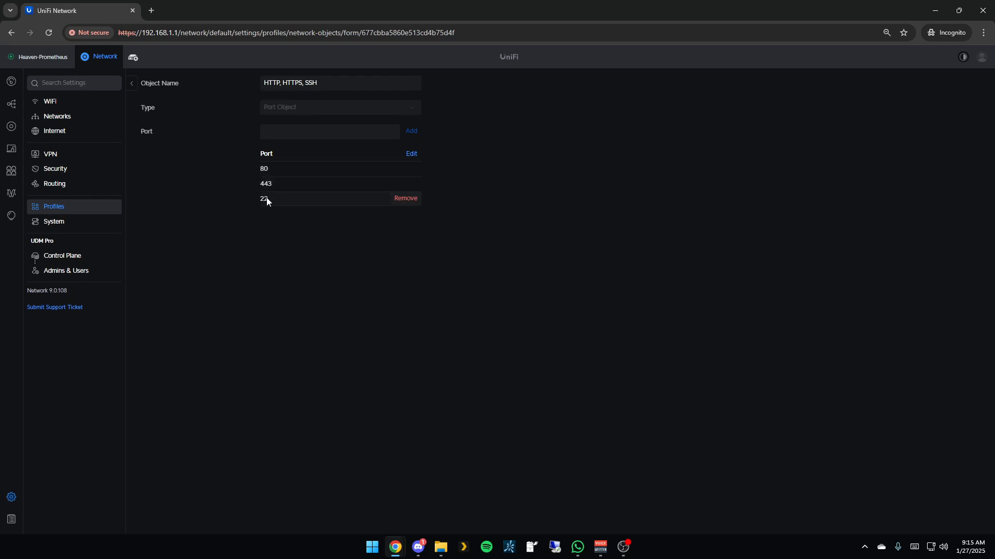
{"action": "left_click", "coordinate": [131, 83]}
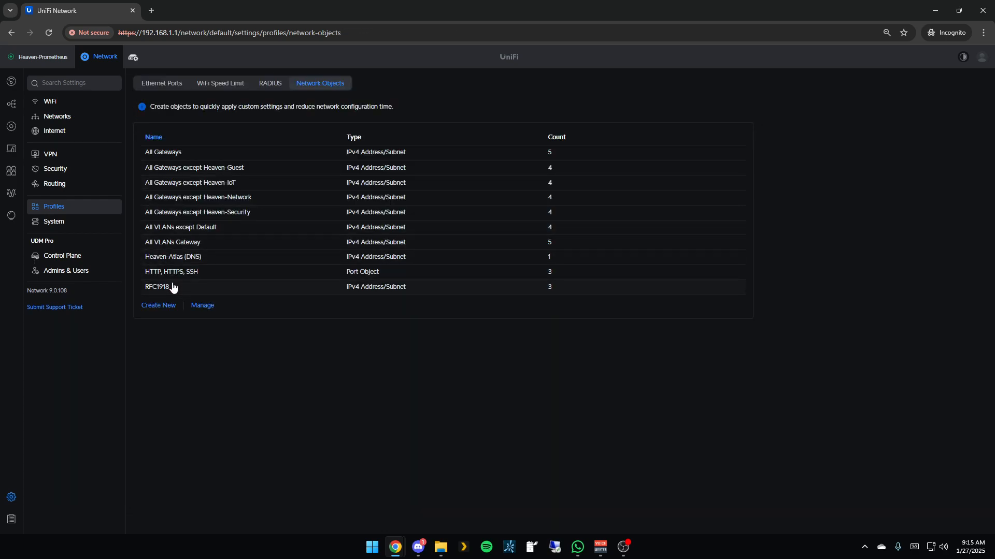
Inspect the addresses in the Heaven-Atlas (DNS), All VLANs Gateway and All VLANs except Default network objects
{"action": "left_click", "coordinate": [181, 255]}
{"action": "left_click", "coordinate": [131, 84]}
{"action": "left_click", "coordinate": [198, 241]}
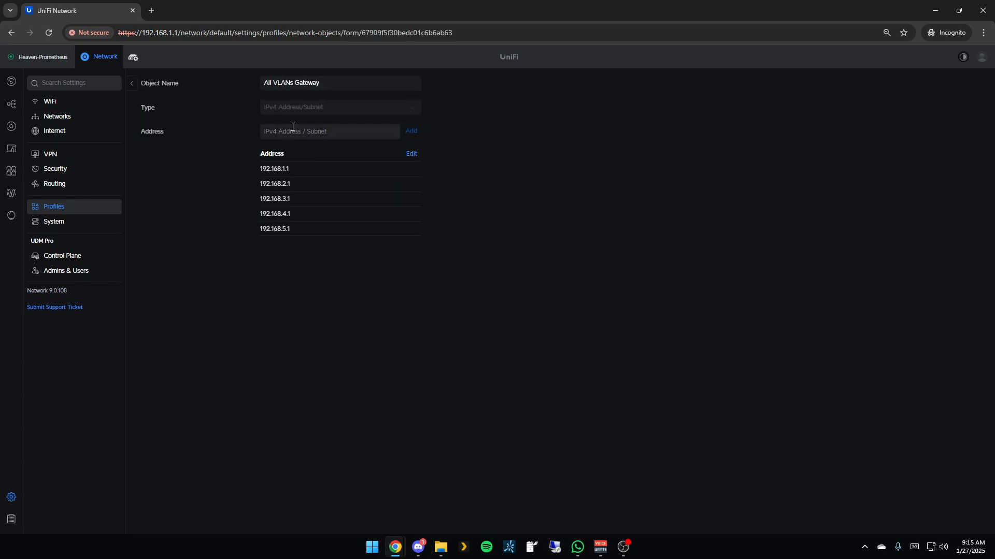
{"action": "left_click", "coordinate": [132, 83]}
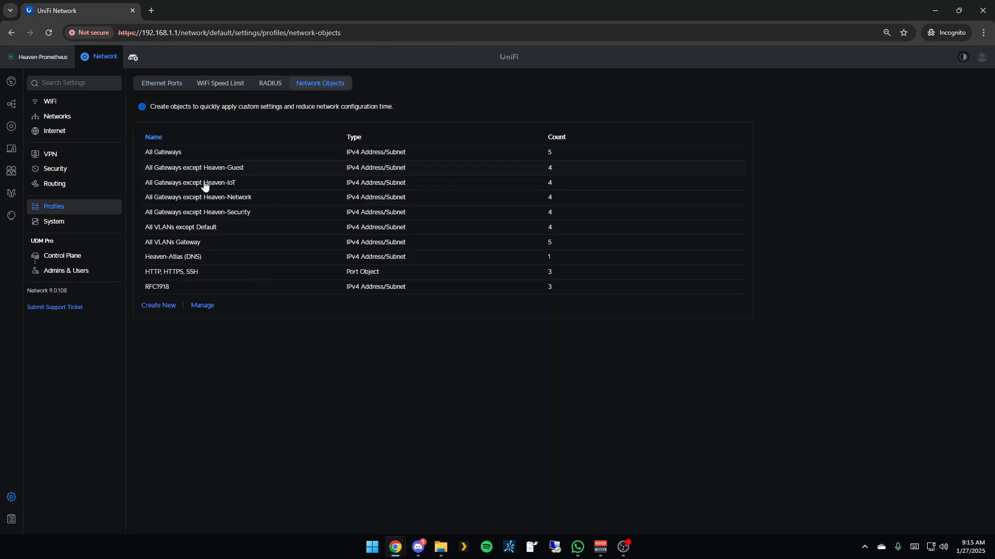
{"action": "left_click", "coordinate": [219, 228]}
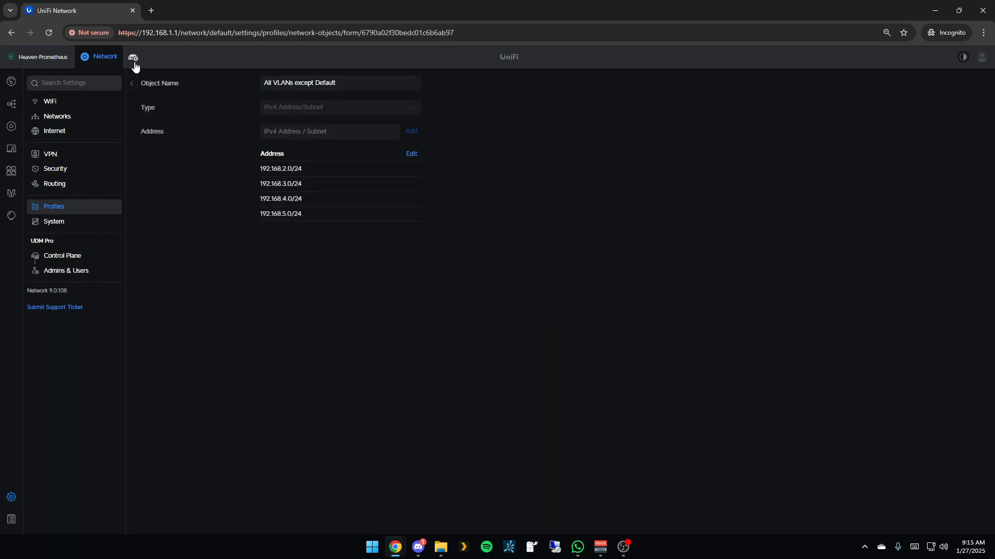
{"action": "left_click", "coordinate": [132, 84]}
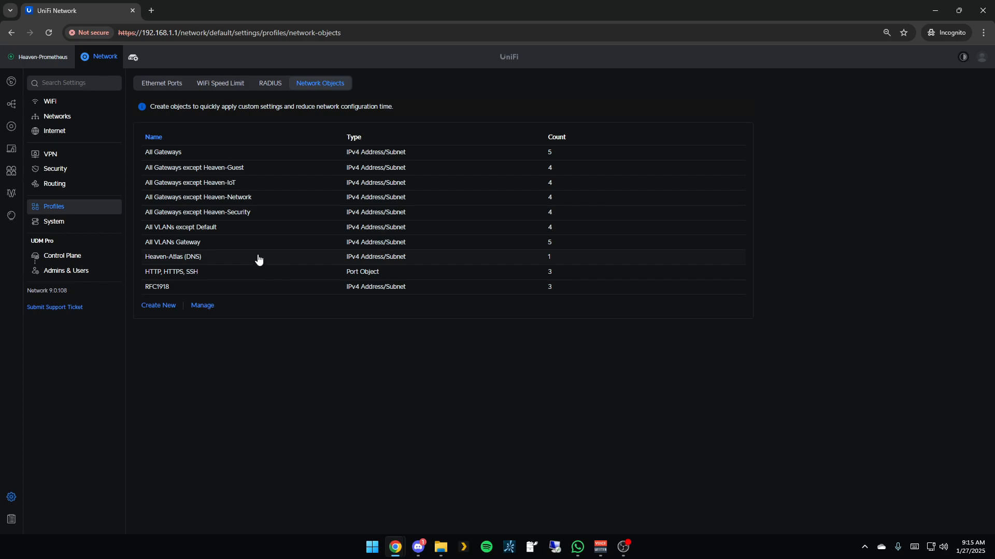
Examine the Heaven-Oceanus switch's port assignments and the network topology from the internet provider down to the switch's connected devices
{"action": "left_click", "coordinate": [12, 170]}
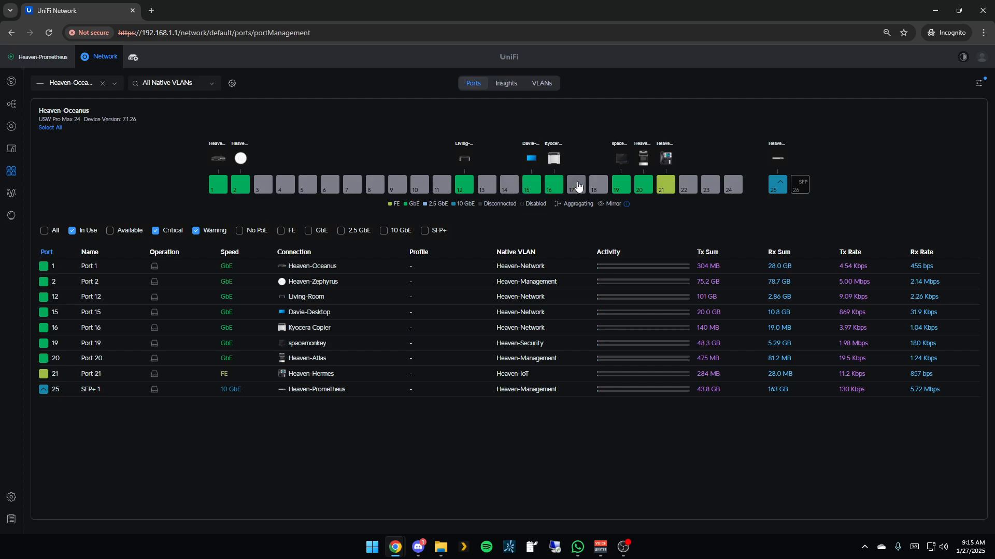
{"action": "left_click", "coordinate": [17, 105]}
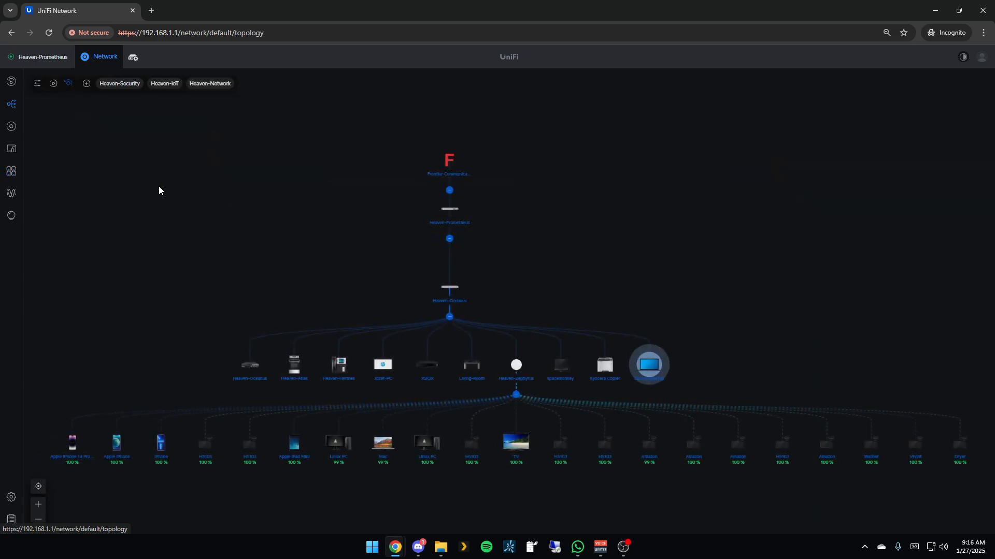
{"action": "left_click_drag", "start_coordinate": [671, 232], "coordinate": [601, 226]}
{"action": "scroll", "coordinate": [484, 142], "scroll_direction": "up", "scroll_amount": 3}
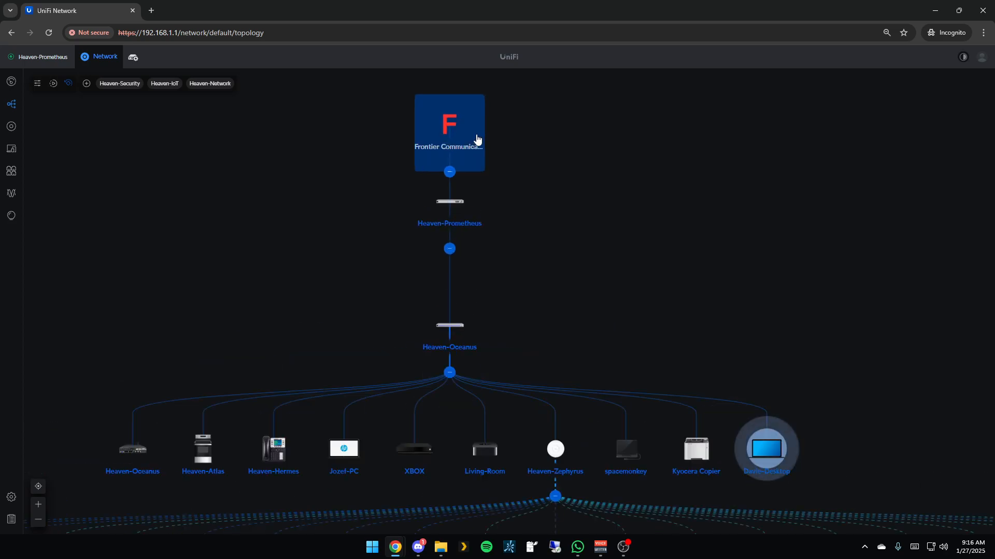
{"action": "scroll", "coordinate": [543, 263], "scroll_direction": "down", "scroll_amount": 3}
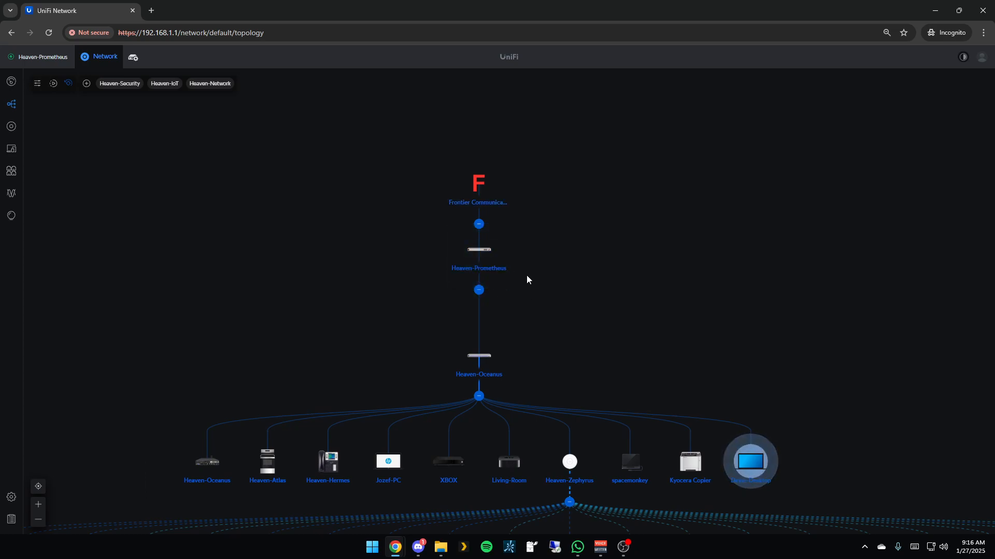
{"action": "left_click_drag", "start_coordinate": [613, 272], "coordinate": [627, 209]}
{"action": "left_click_drag", "start_coordinate": [463, 299], "coordinate": [458, 207]}
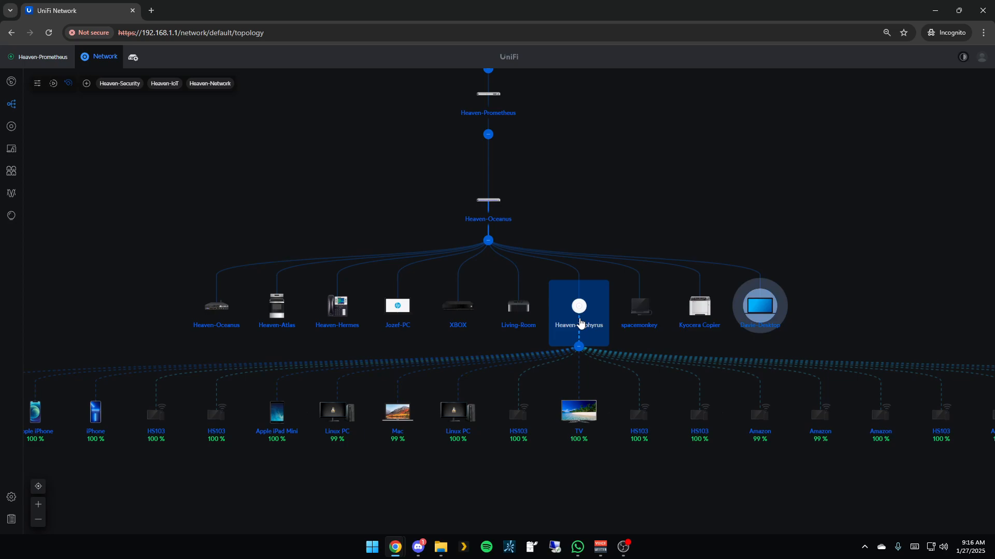
Examine the wireless clients connected beneath the Heaven-Zephyrus access point in the topology, and return to the whole network view
{"action": "left_click_drag", "start_coordinate": [356, 140], "coordinate": [496, 93]}
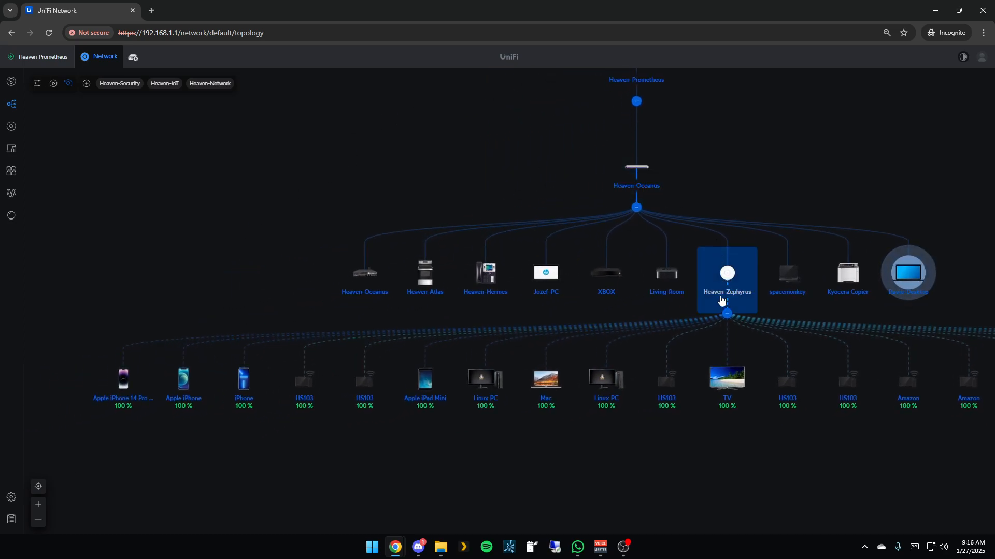
{"action": "left_click_drag", "start_coordinate": [228, 339], "coordinate": [170, 283]}
{"action": "left_click_drag", "start_coordinate": [674, 478], "coordinate": [451, 464]}
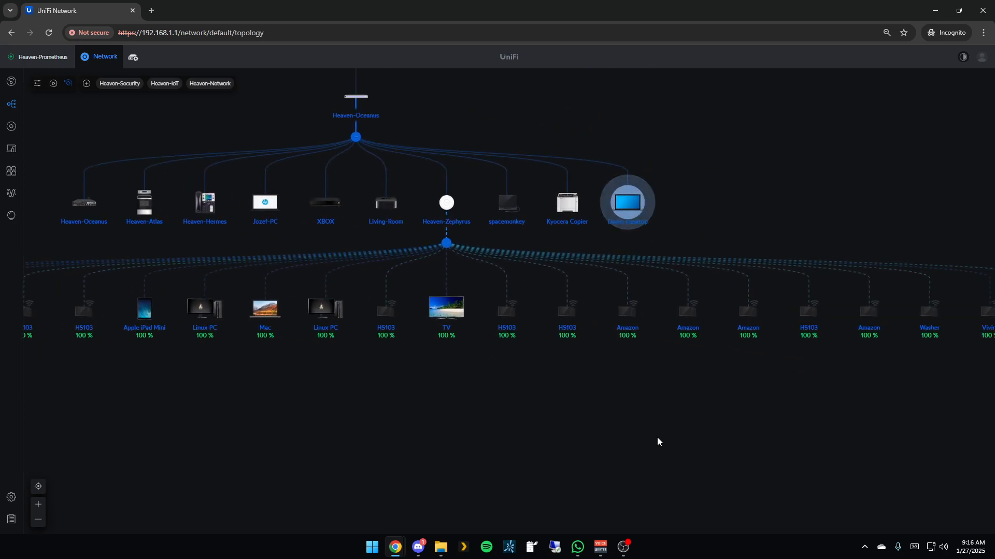
{"action": "left_click_drag", "start_coordinate": [657, 439], "coordinate": [418, 441]}
{"action": "left_click_drag", "start_coordinate": [580, 447], "coordinate": [617, 491]}
{"action": "scroll", "coordinate": [508, 461], "scroll_direction": "down", "scroll_amount": 3}
{"action": "left_click_drag", "start_coordinate": [490, 456], "coordinate": [634, 447]}
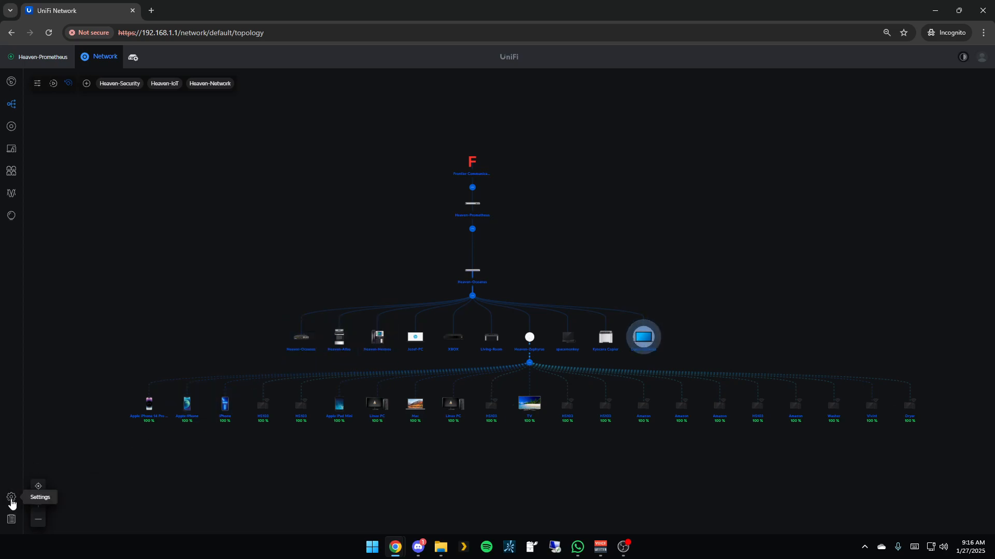
View the Networks settings with the list of virtual networks, their VLAN IDs and subnets
{"action": "left_click", "coordinate": [17, 491]}
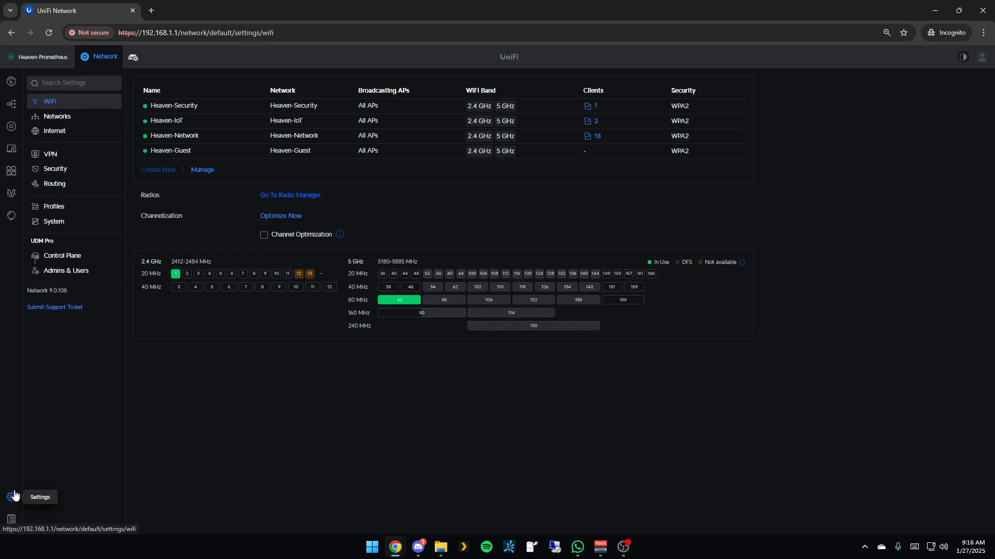
{"action": "left_click", "coordinate": [52, 116]}
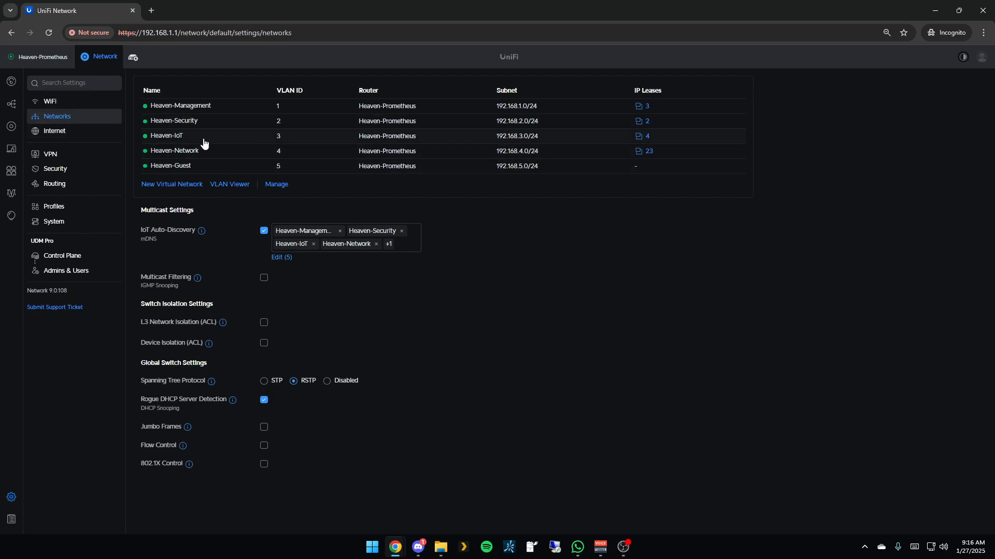